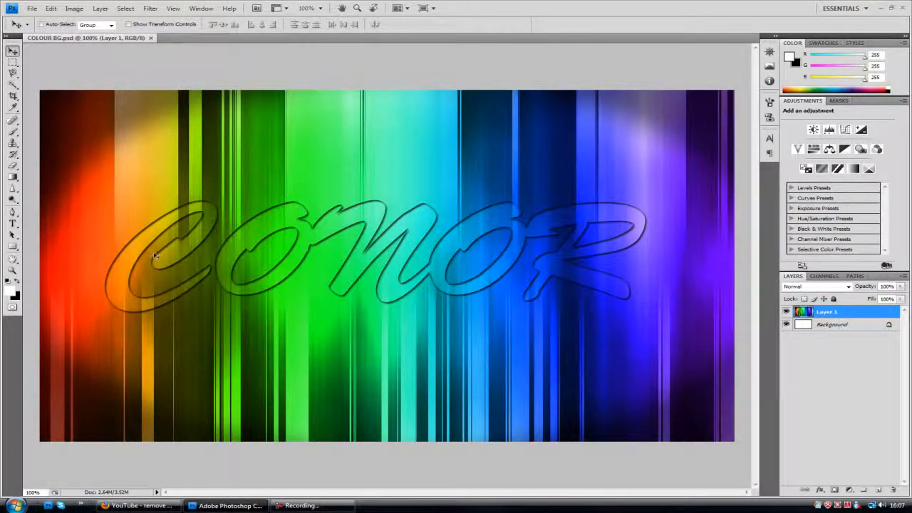
{"action": "left_click", "coordinate": [12, 63]}
{"action": "left_click", "coordinate": [13, 51]}
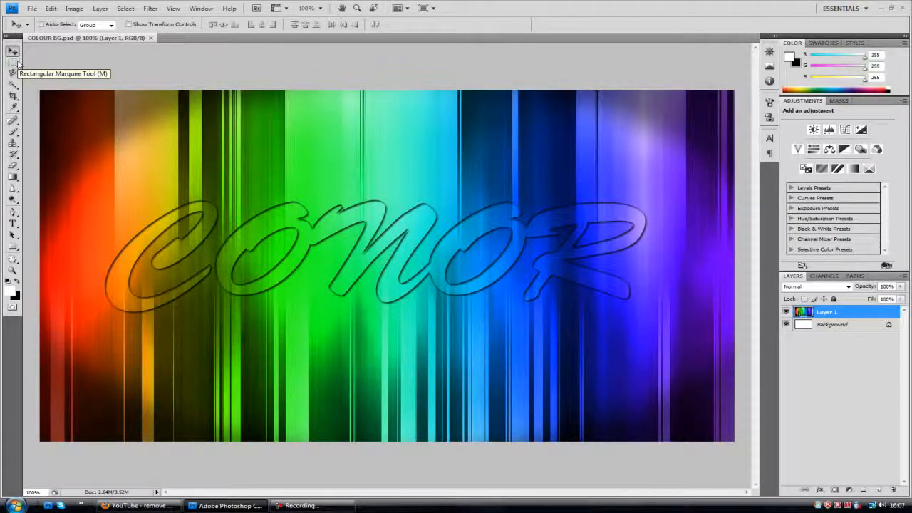
{"action": "left_click", "coordinate": [13, 62]}
{"action": "left_click", "coordinate": [13, 52]}
{"action": "left_click", "coordinate": [13, 62]}
{"action": "left_click", "coordinate": [13, 52]}
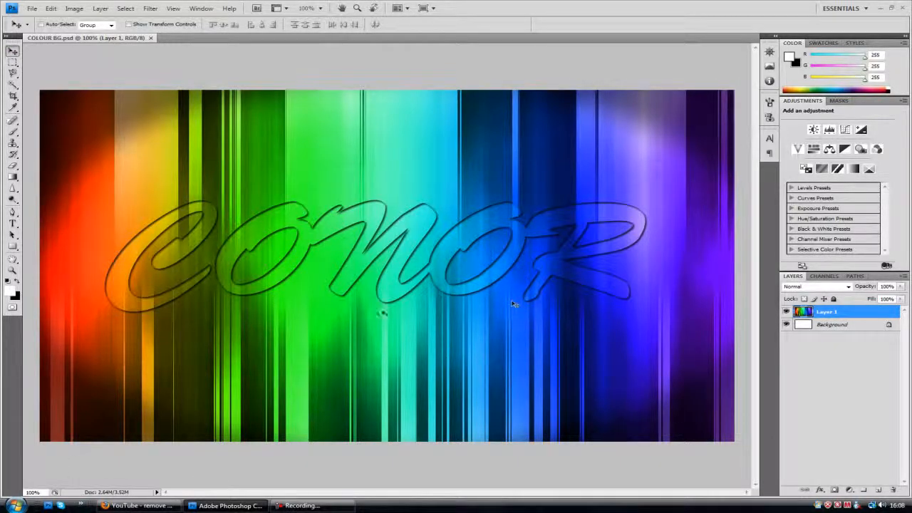
- Create a new blank document 1280 pixels wide and 720 pixels high
{"action": "left_click", "coordinate": [32, 9]}
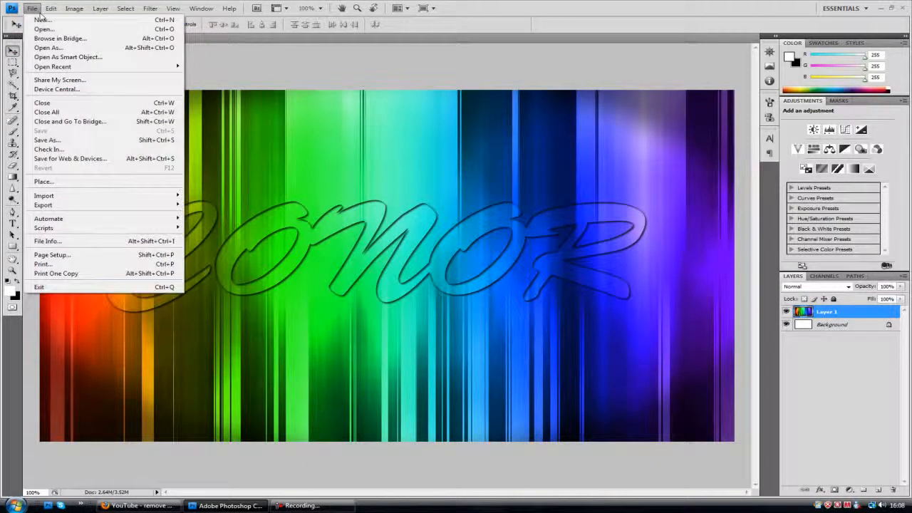
{"action": "left_click", "coordinate": [43, 18]}
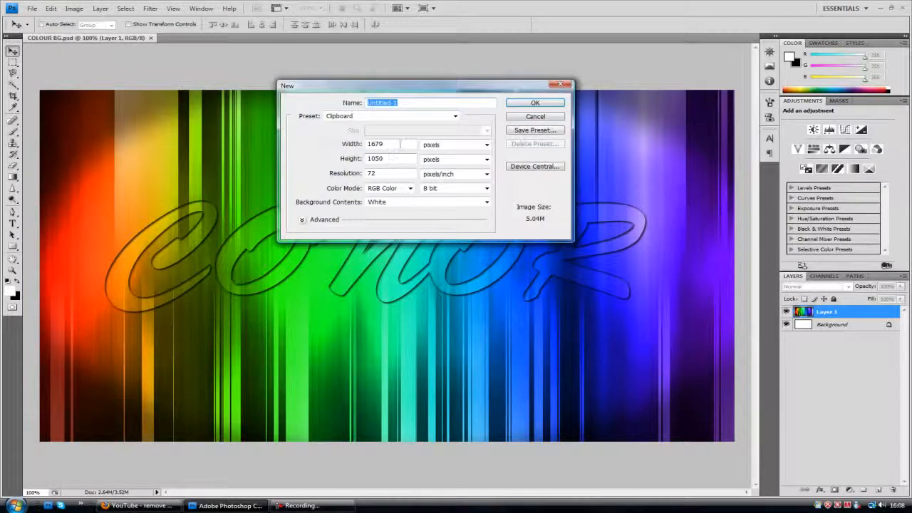
{"action": "key", "text": "Tab"}
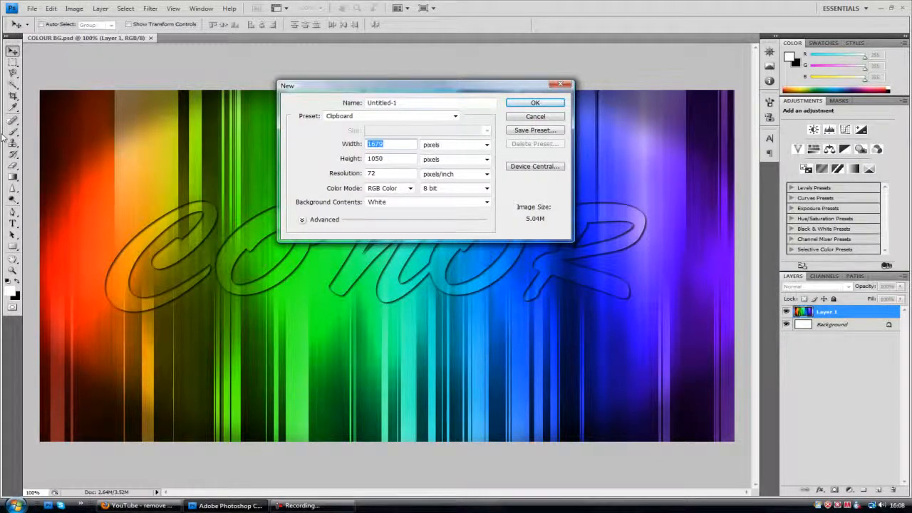
{"action": "type", "text": "1280"}
{"action": "key", "text": "Tab"}
{"action": "key", "text": "Tab"}
{"action": "type", "text": "720"}
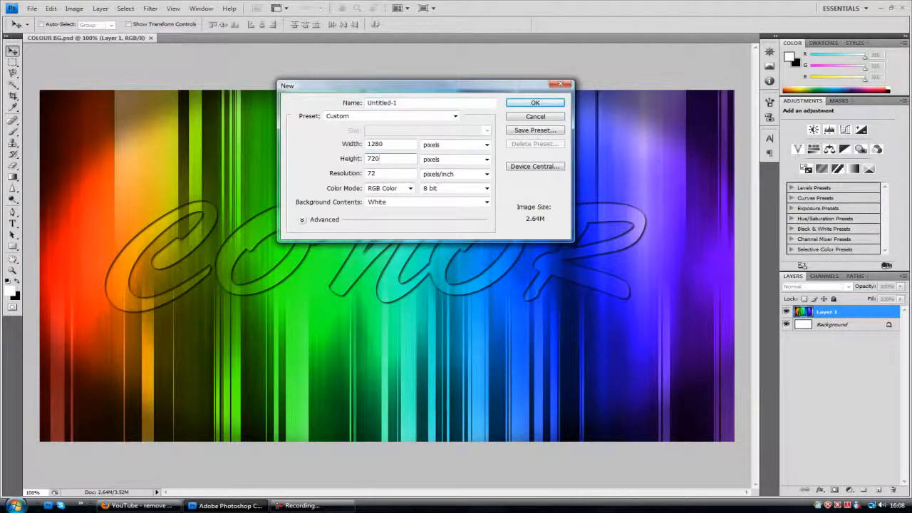
{"action": "left_click", "coordinate": [558, 104]}
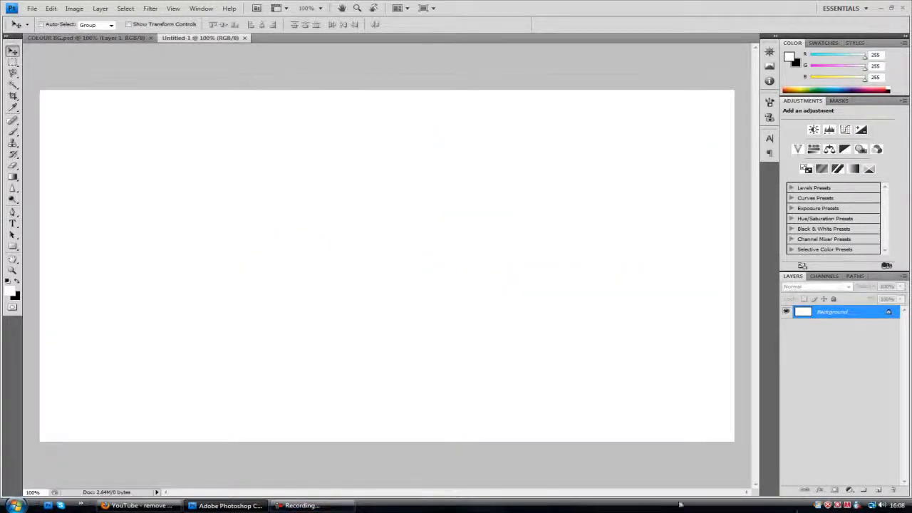
- Convert the locked background into a regular layer and render the Clouds filter on it
{"action": "double_click", "coordinate": [865, 314]}
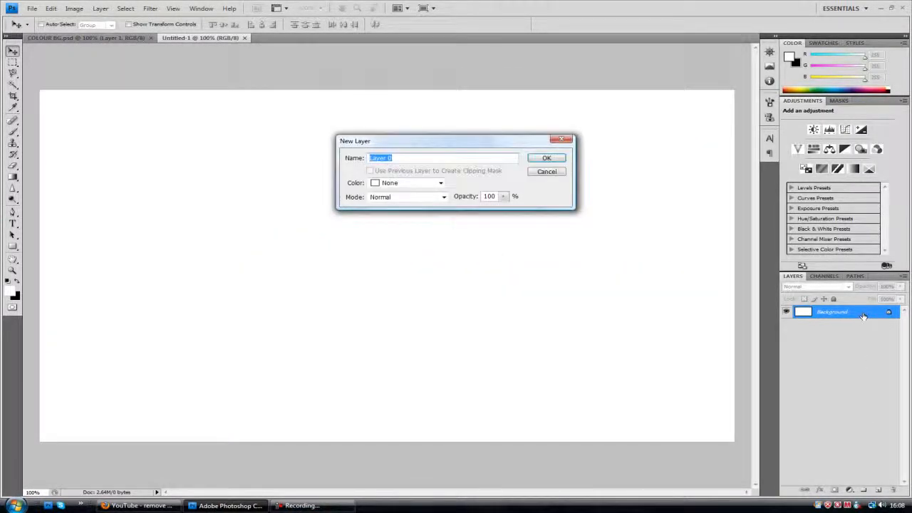
{"action": "left_click", "coordinate": [544, 158]}
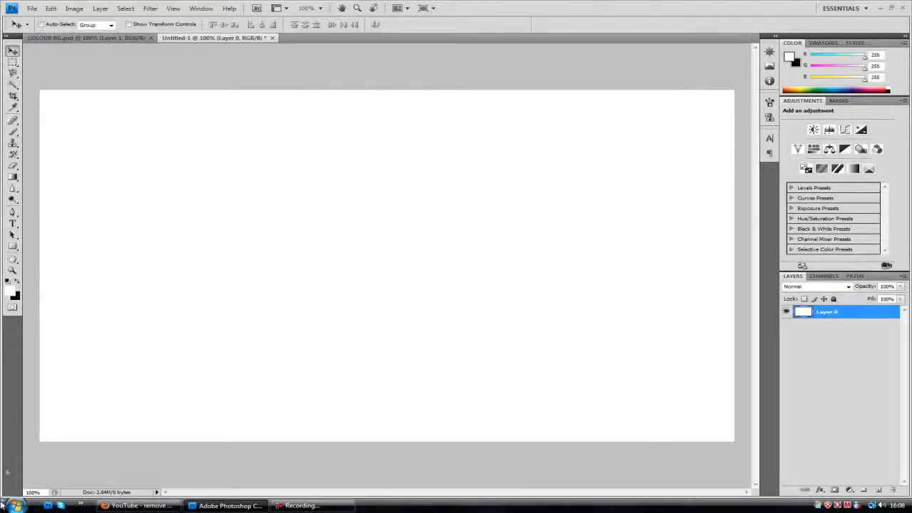
{"action": "left_click", "coordinate": [149, 8]}
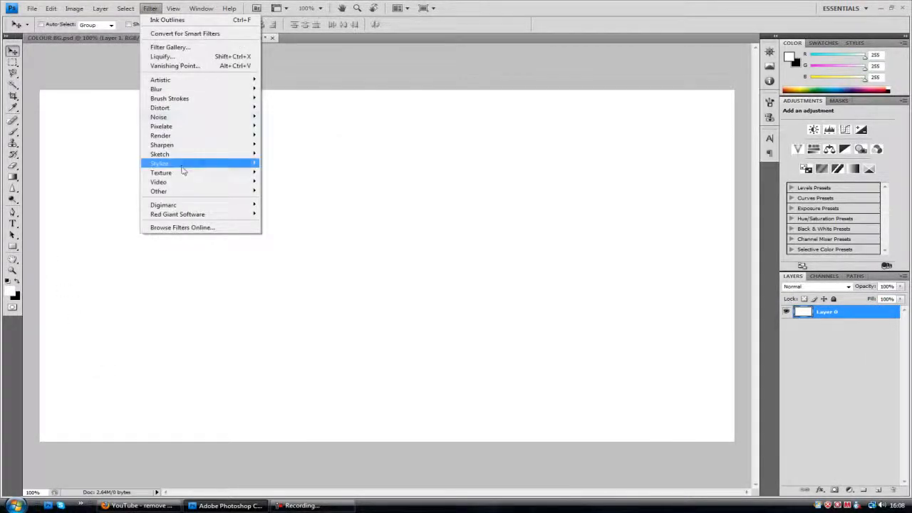
{"action": "mouse_move", "coordinate": [178, 135]}
{"action": "left_click", "coordinate": [285, 135]}
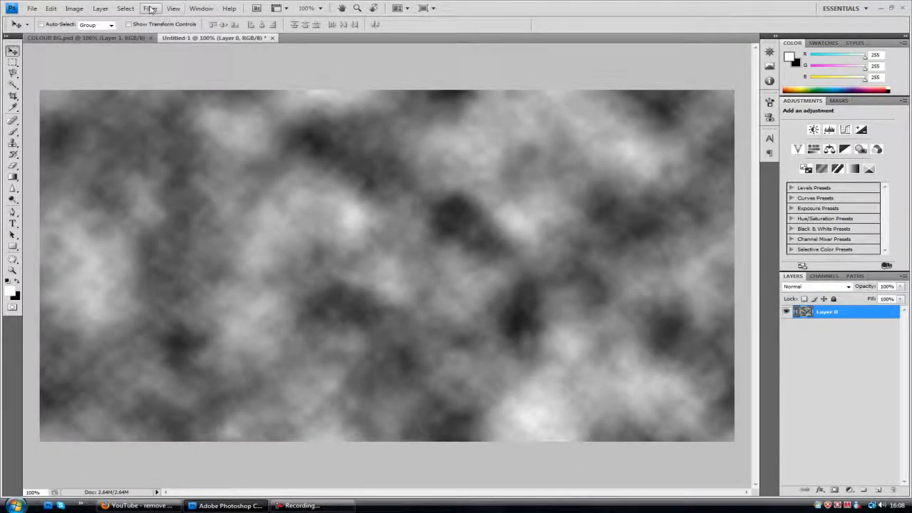
- Apply the Mezzotint filter to the clouds layer with the type Long strokes
{"action": "left_click", "coordinate": [150, 8]}
{"action": "mouse_move", "coordinate": [223, 131]}
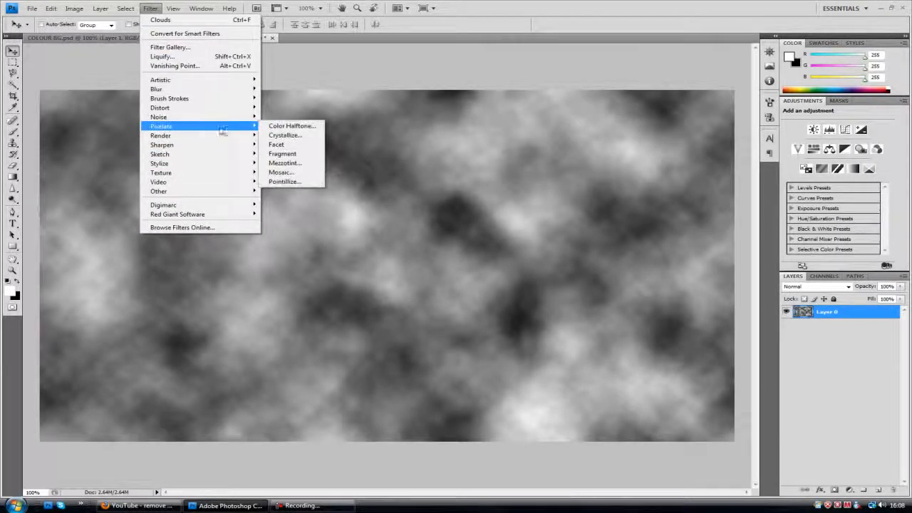
{"action": "left_click", "coordinate": [295, 163]}
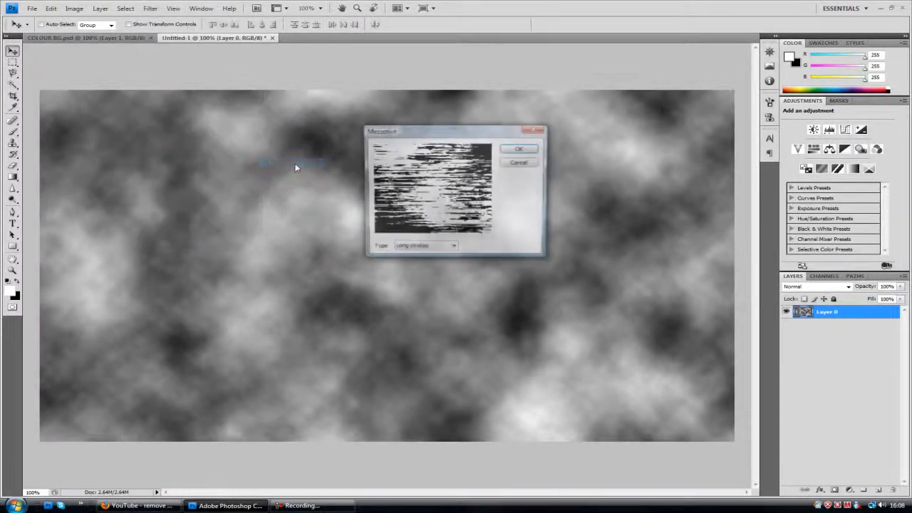
{"action": "left_click", "coordinate": [450, 249]}
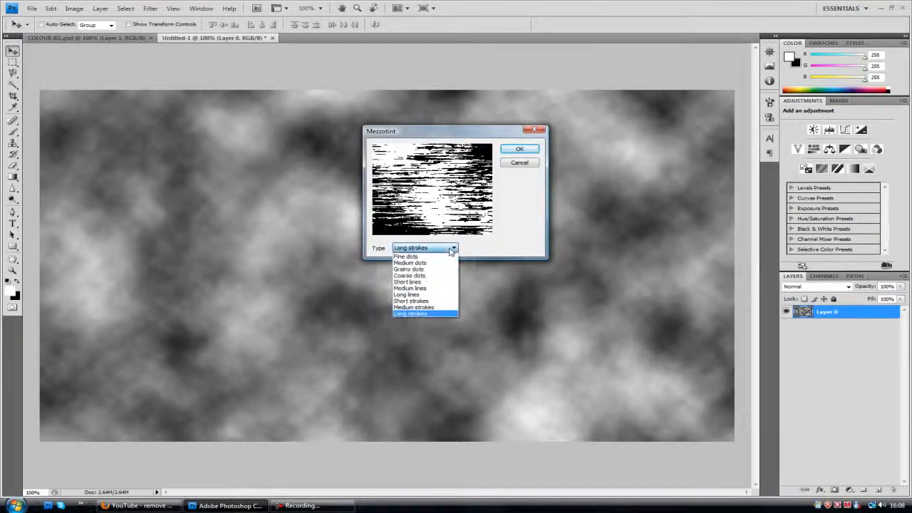
{"action": "left_click", "coordinate": [442, 313]}
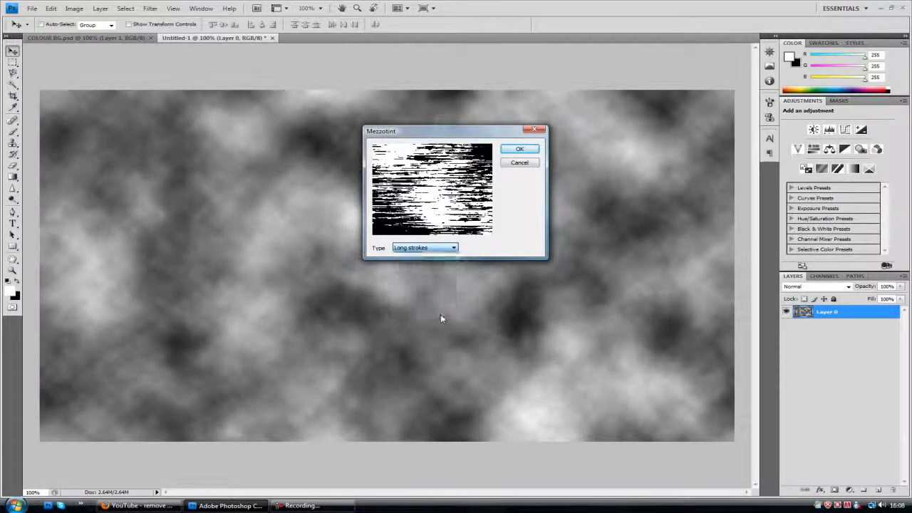
{"action": "left_click", "coordinate": [520, 149]}
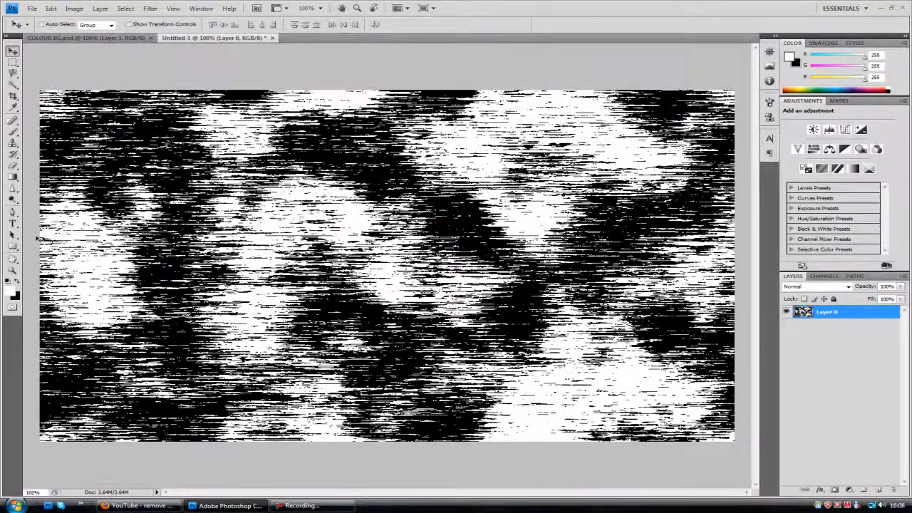
- Apply a Motion Blur to the layer with an angle of 90° and a distance of 999 pixels
{"action": "left_click", "coordinate": [151, 9]}
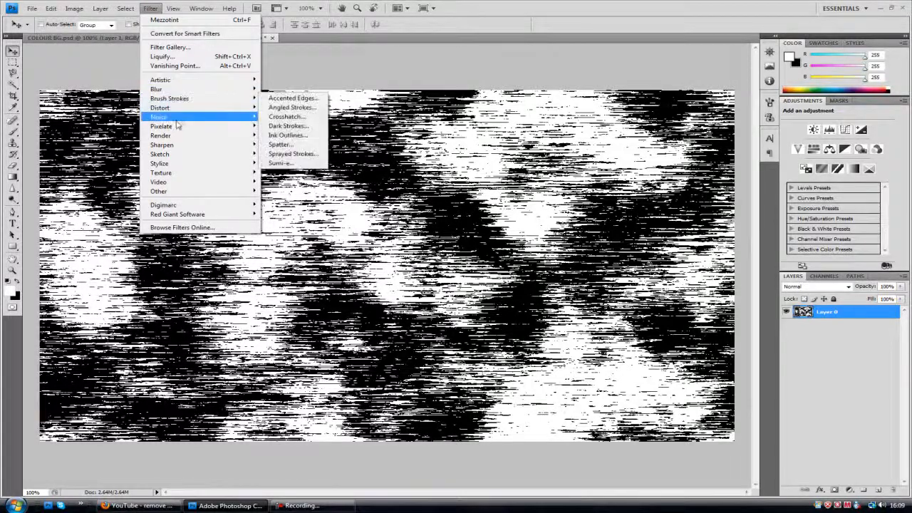
{"action": "mouse_move", "coordinate": [177, 89]}
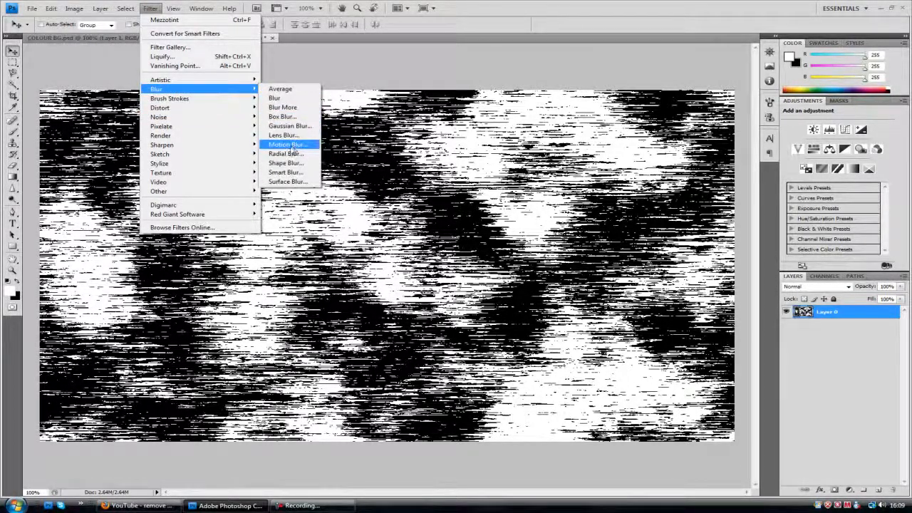
{"action": "left_click", "coordinate": [288, 145]}
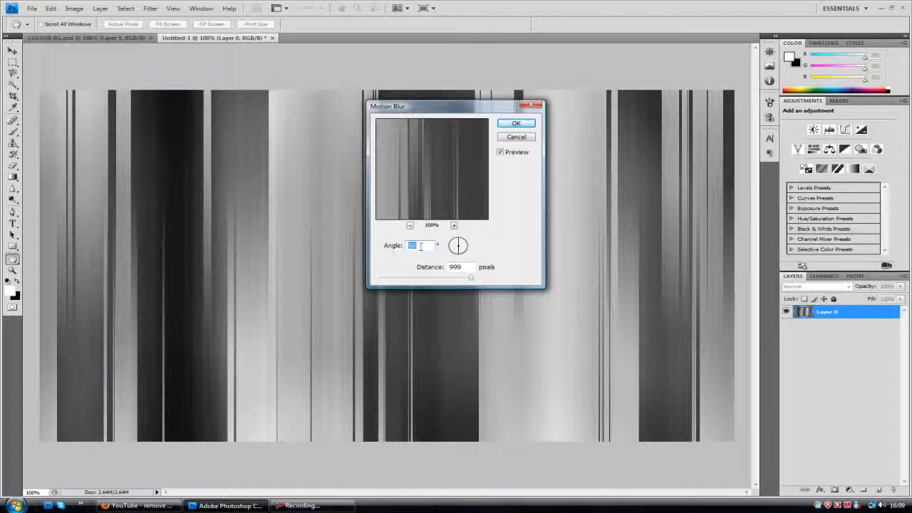
{"action": "left_click_drag", "start_coordinate": [474, 281], "coordinate": [501, 284]}
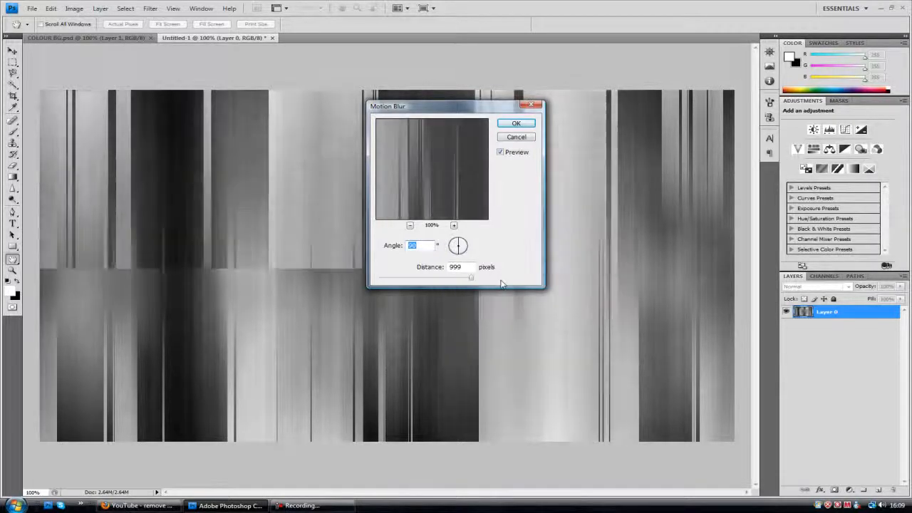
{"action": "left_click_drag", "start_coordinate": [501, 284], "coordinate": [470, 278]}
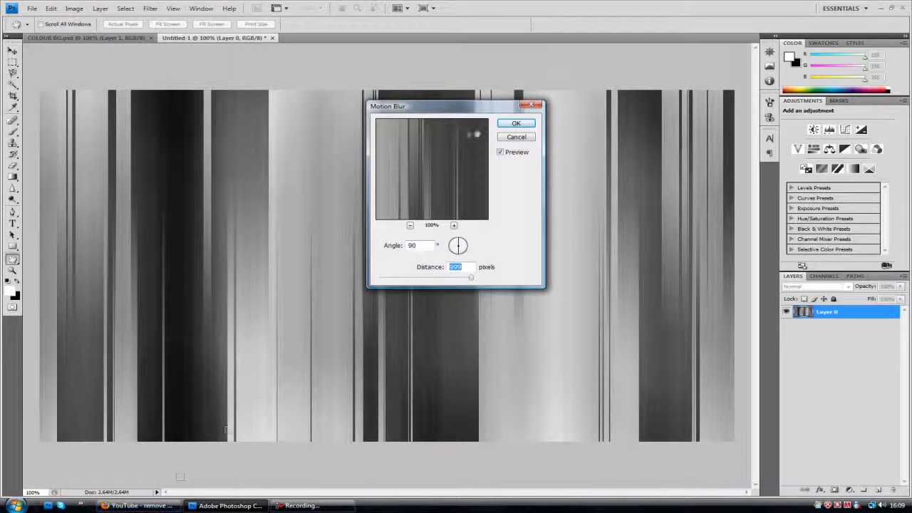
{"action": "left_click", "coordinate": [508, 128]}
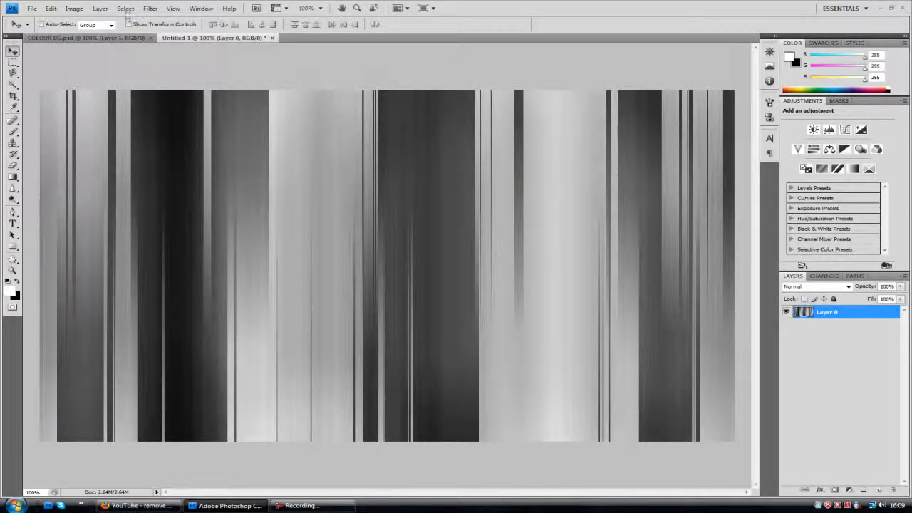
- Add a new layer and fill it with a horizontal linear red-to-purple rainbow gradient spanning the full canvas width
{"action": "left_click", "coordinate": [879, 490]}
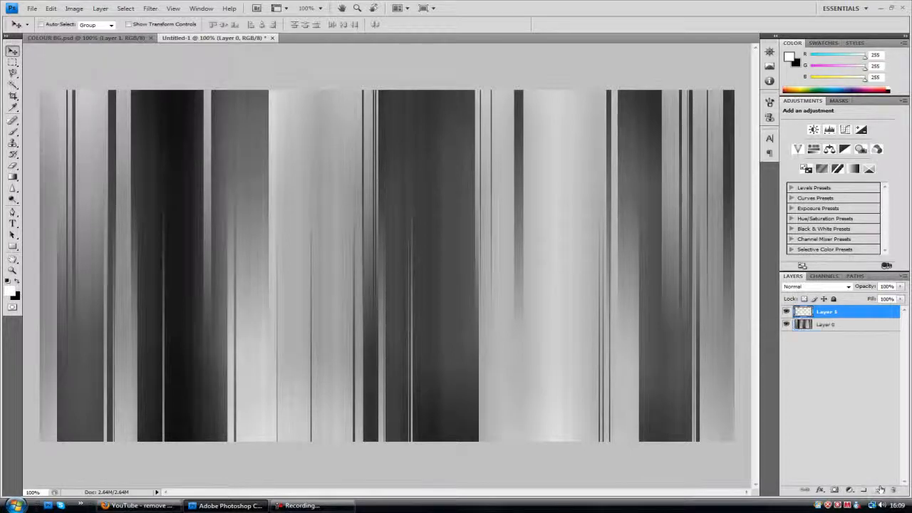
{"action": "left_click", "coordinate": [135, 39]}
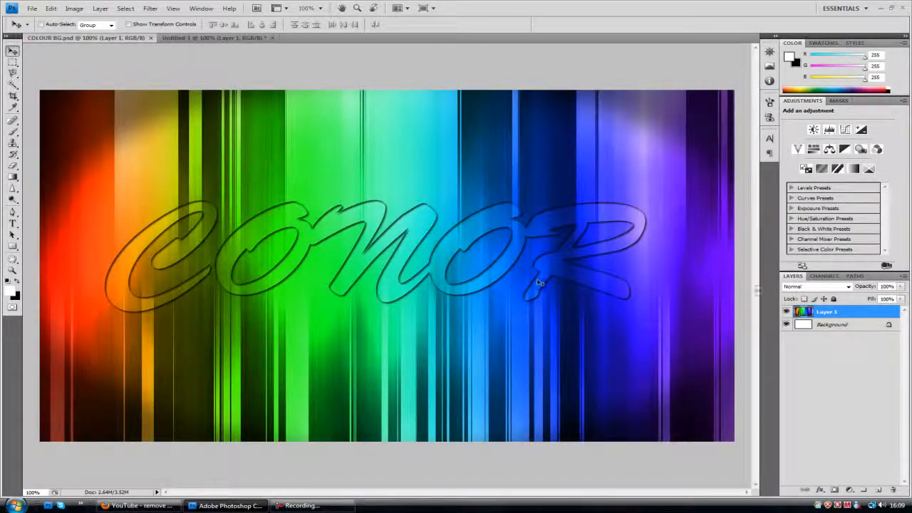
{"action": "left_click", "coordinate": [213, 39]}
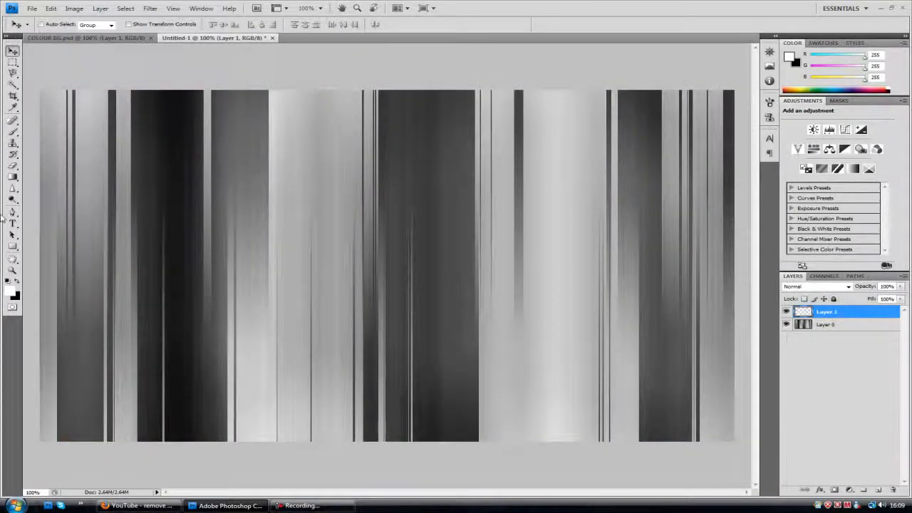
{"action": "left_click", "coordinate": [12, 179]}
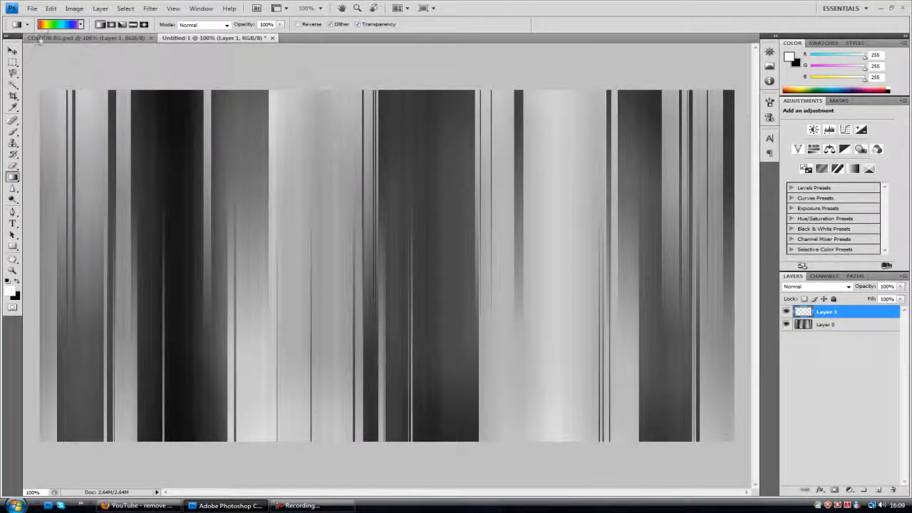
{"action": "left_click", "coordinate": [44, 26]}
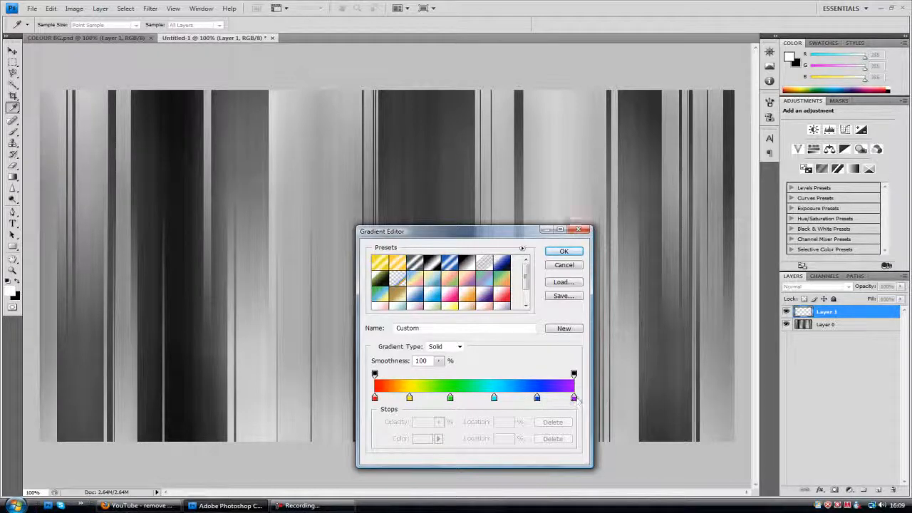
{"action": "left_click", "coordinate": [569, 230]}
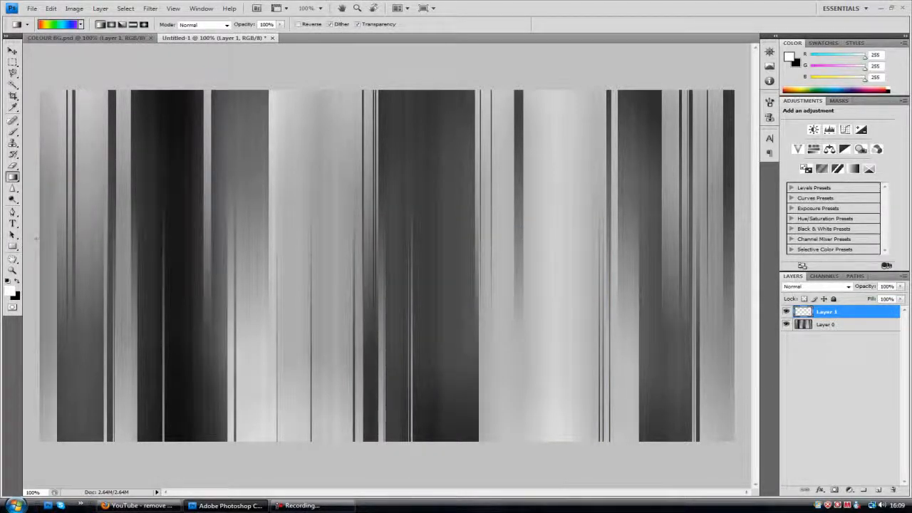
{"action": "left_click_drag", "start_coordinate": [41, 248], "coordinate": [734, 247]}
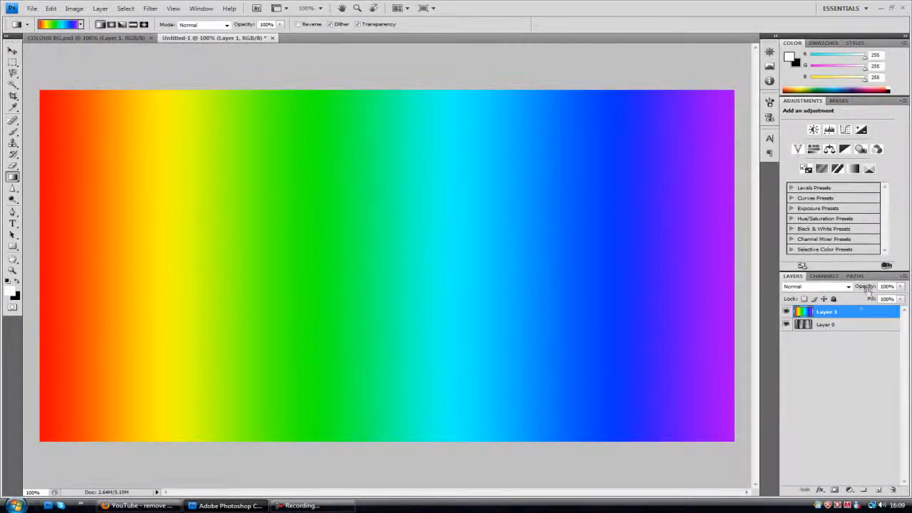
- Set the rainbow gradient layer's blend mode to Overlay and keep that layer selected
{"action": "left_click", "coordinate": [847, 287]}
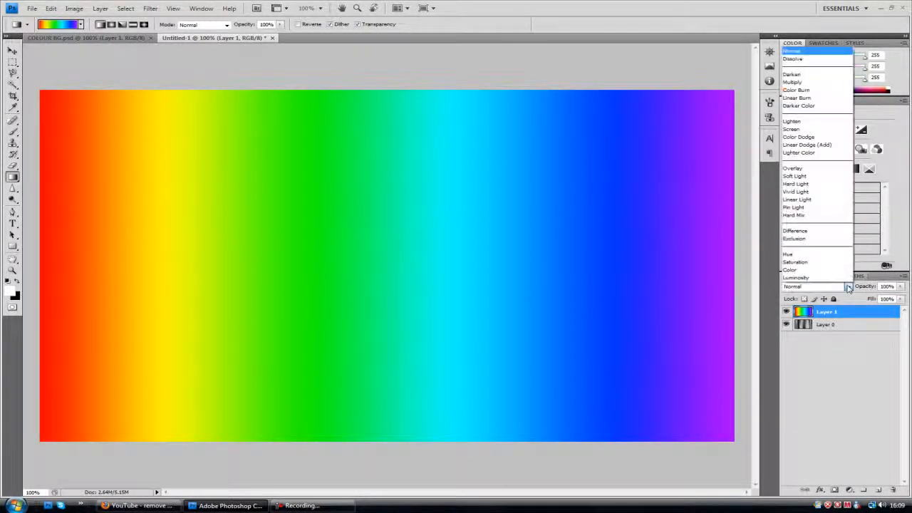
{"action": "left_click", "coordinate": [821, 169]}
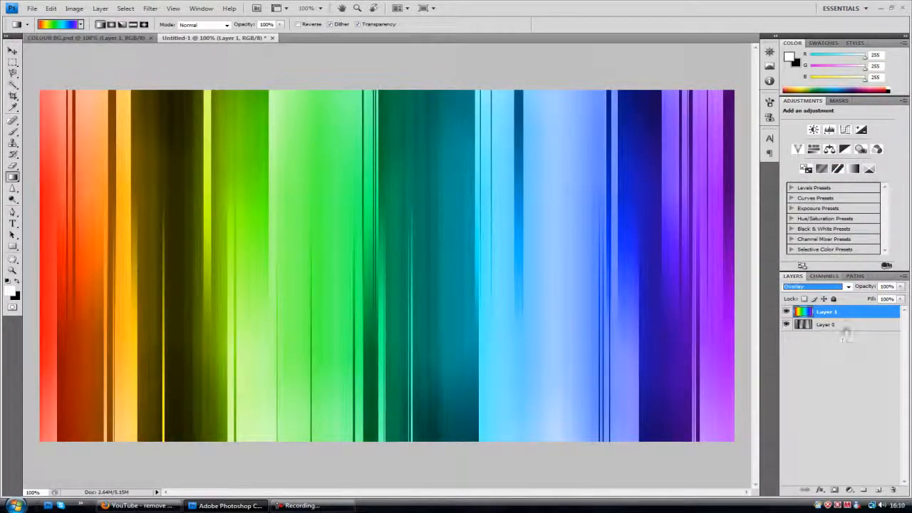
{"action": "left_click", "coordinate": [843, 325]}
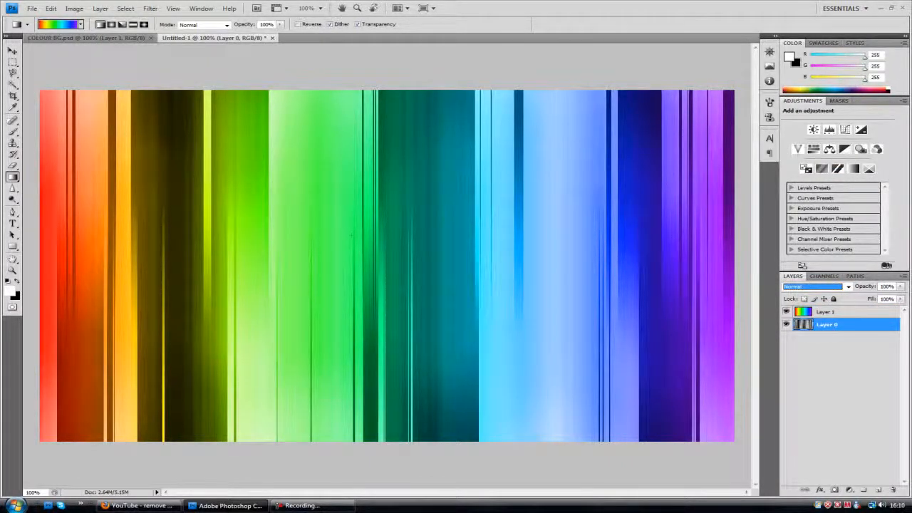
{"action": "left_click", "coordinate": [861, 314]}
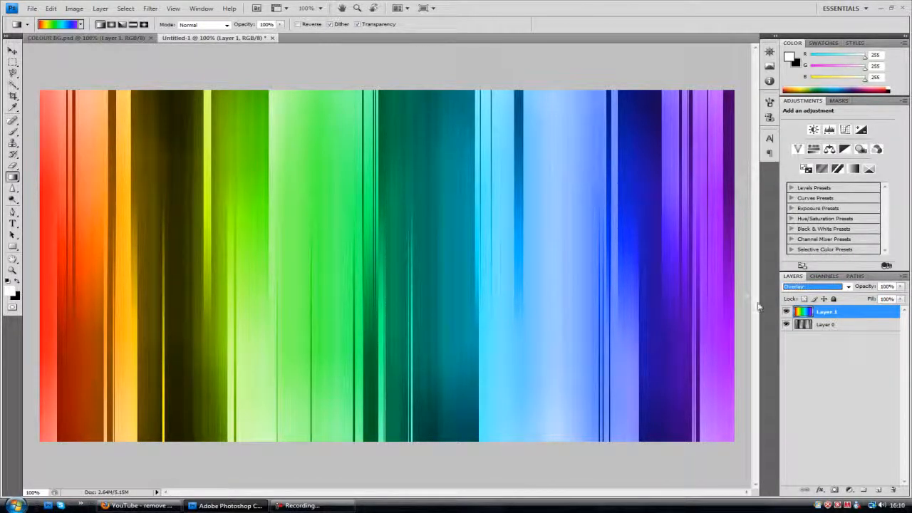
- Add a new layer, compare with COLOUR BG.psd, and set the Elliptical Marquee tool's feather to 30 px
{"action": "left_click", "coordinate": [879, 491]}
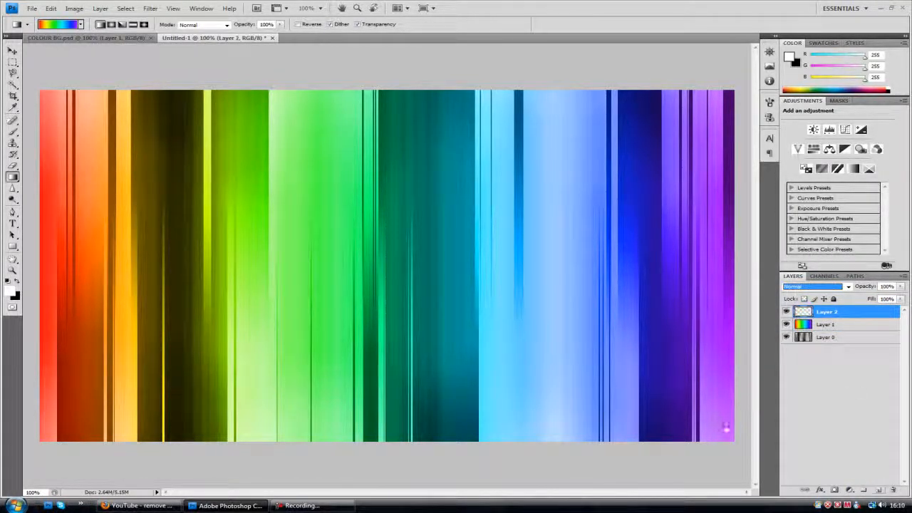
{"action": "left_click", "coordinate": [52, 37]}
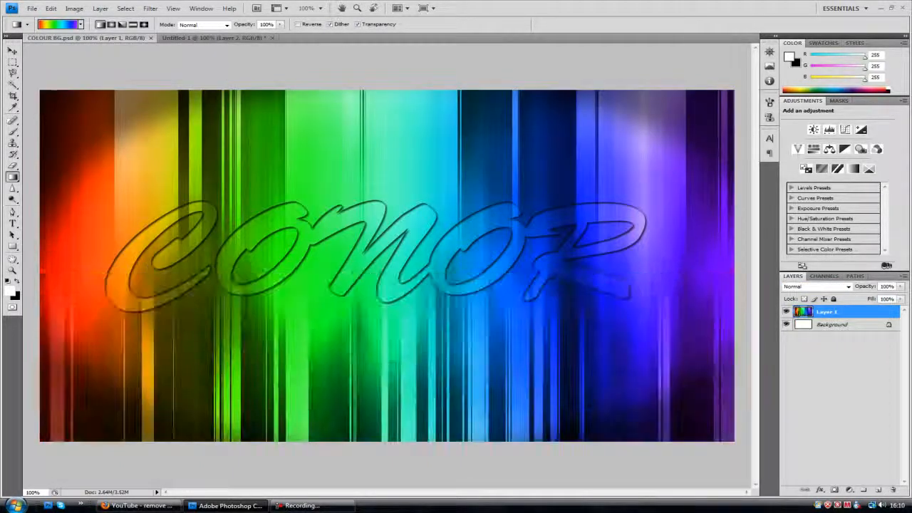
{"action": "left_click", "coordinate": [179, 37]}
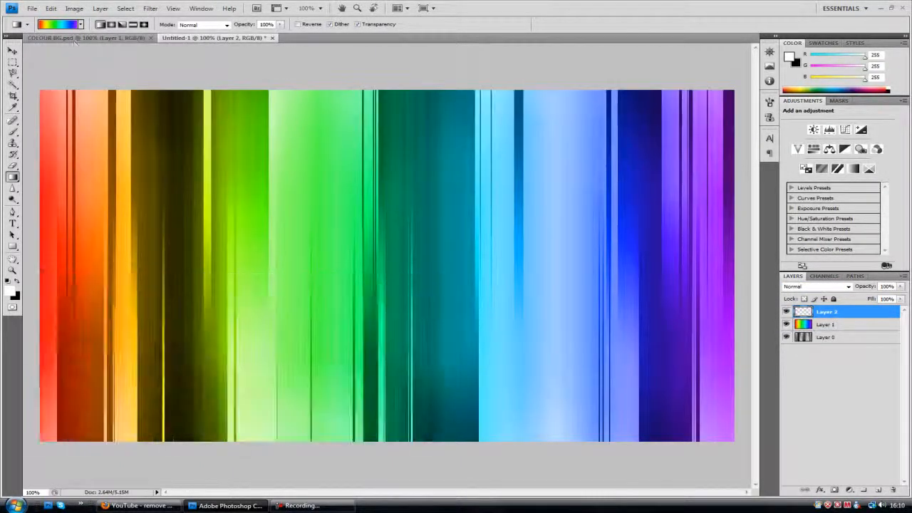
{"action": "right_click", "coordinate": [13, 62]}
{"action": "left_click", "coordinate": [56, 69]}
{"action": "left_click", "coordinate": [103, 24]}
{"action": "type", "text": "30"}
{"action": "key", "text": "Return"}
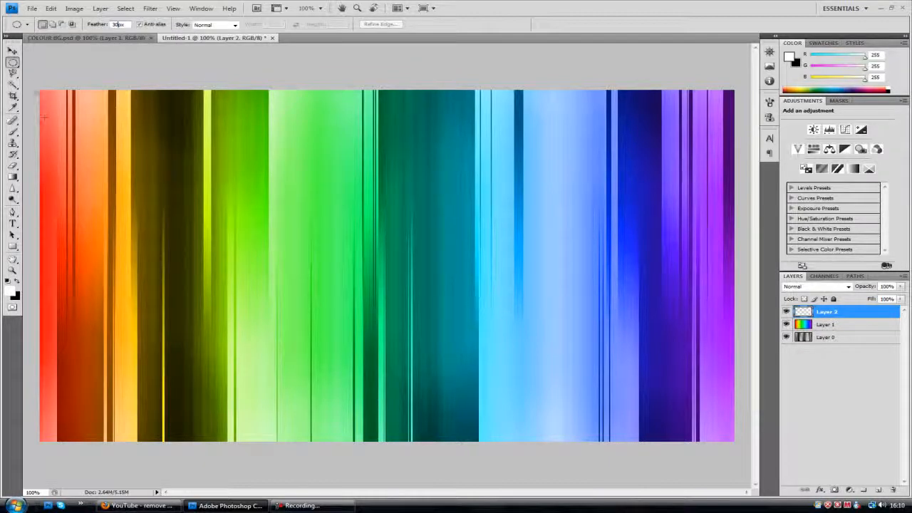
{"action": "left_click_drag", "start_coordinate": [32, 85], "coordinate": [404, 282]}
{"action": "left_click_drag", "start_coordinate": [793, 451], "coordinate": [793, 451]}
{"action": "key", "text": "ctrl+d"}
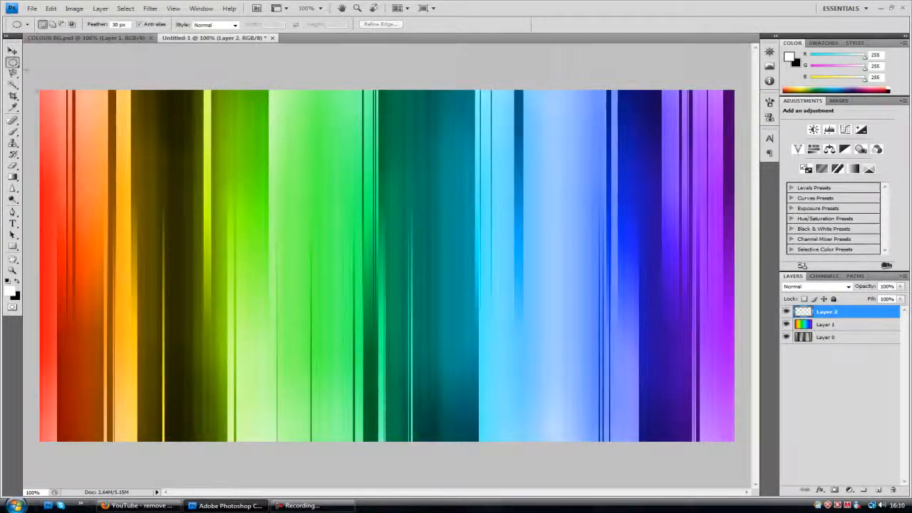
- Draw a large feathered elliptical selection extending past the canvas edges and invert it so that only the four corners are selected
{"action": "left_click", "coordinate": [13, 269]}
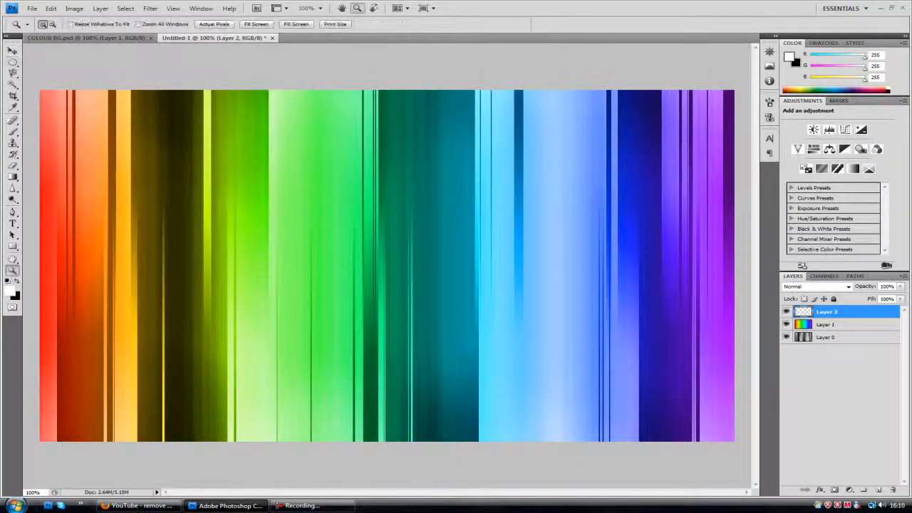
{"action": "right_click", "coordinate": [241, 325]}
{"action": "left_click", "coordinate": [264, 381]}
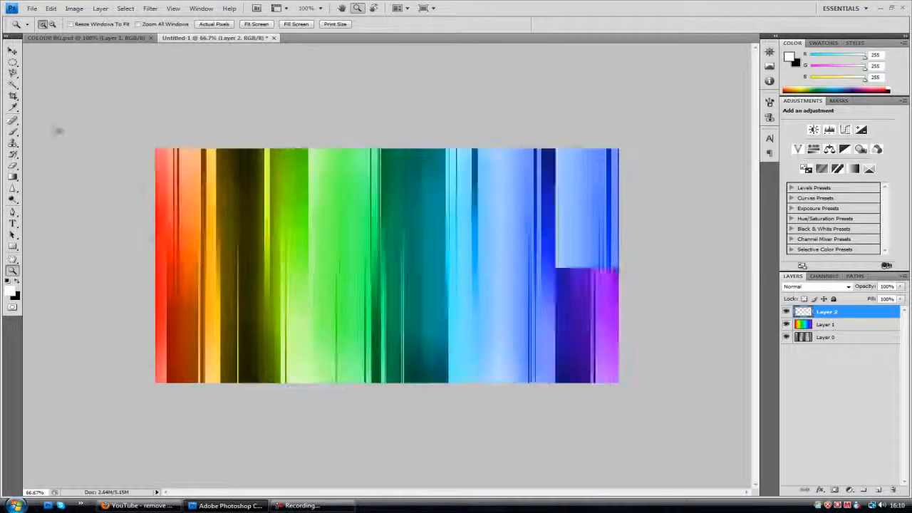
{"action": "left_click", "coordinate": [12, 63]}
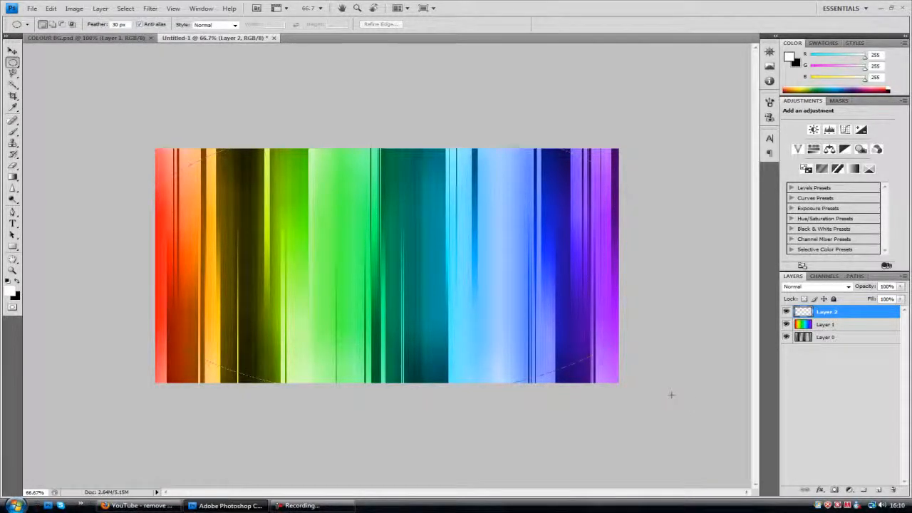
{"action": "left_click", "coordinate": [645, 403]}
{"action": "key", "text": "ctrl+z"}
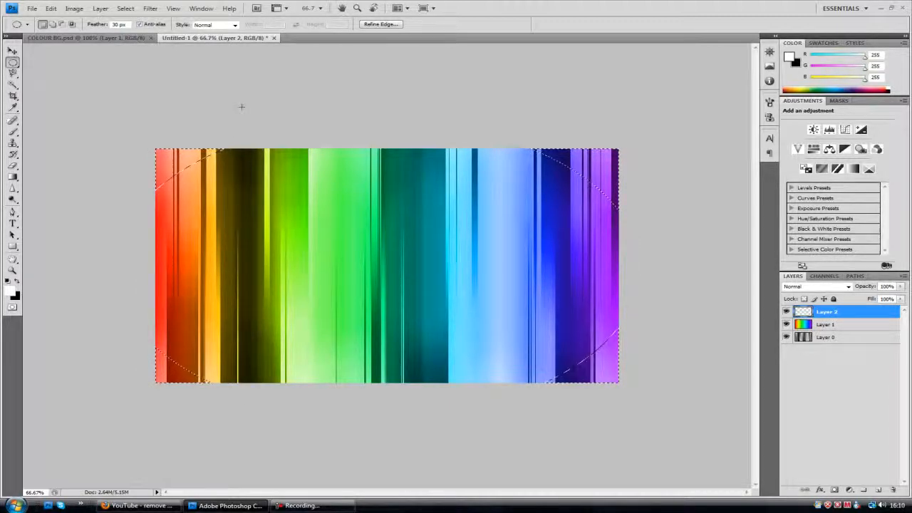
- Fill the selected corners with black in Normal mode at 100% opacity on the new layer, and deselect
{"action": "right_click", "coordinate": [187, 160]}
{"action": "left_click", "coordinate": [208, 296]}
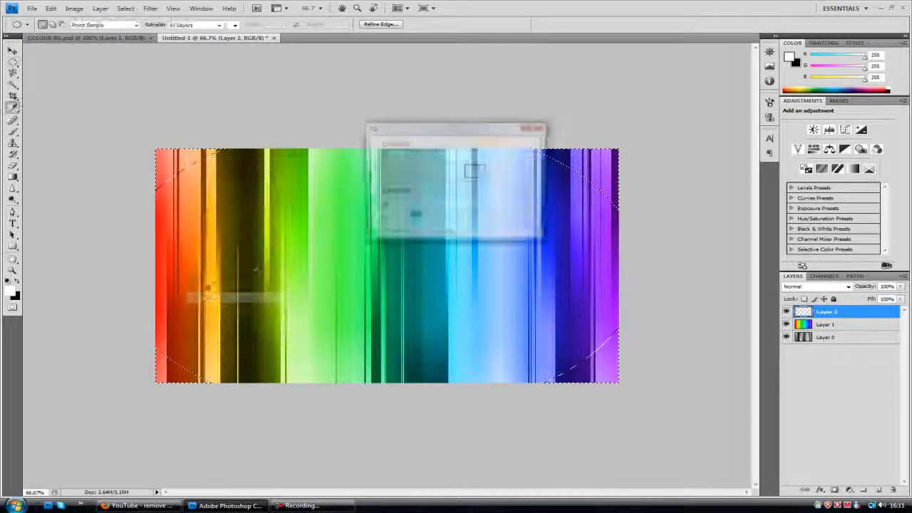
{"action": "left_click", "coordinate": [429, 159]}
{"action": "left_click", "coordinate": [430, 159]}
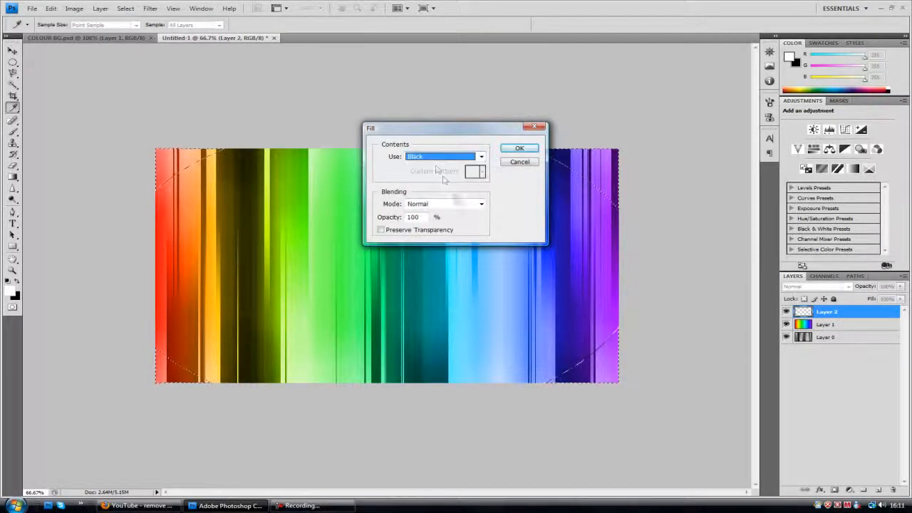
{"action": "left_click", "coordinate": [517, 149]}
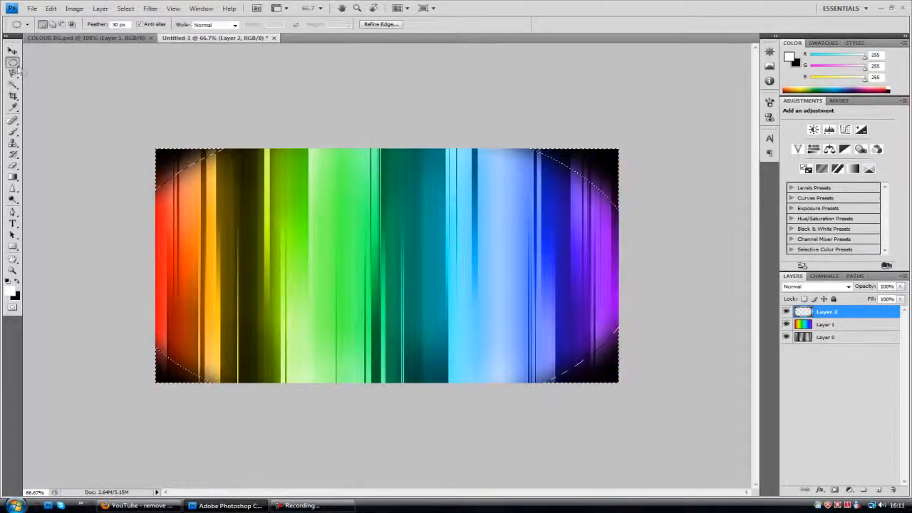
{"action": "key", "text": "ctrl+d"}
{"action": "left_click", "coordinate": [12, 50]}
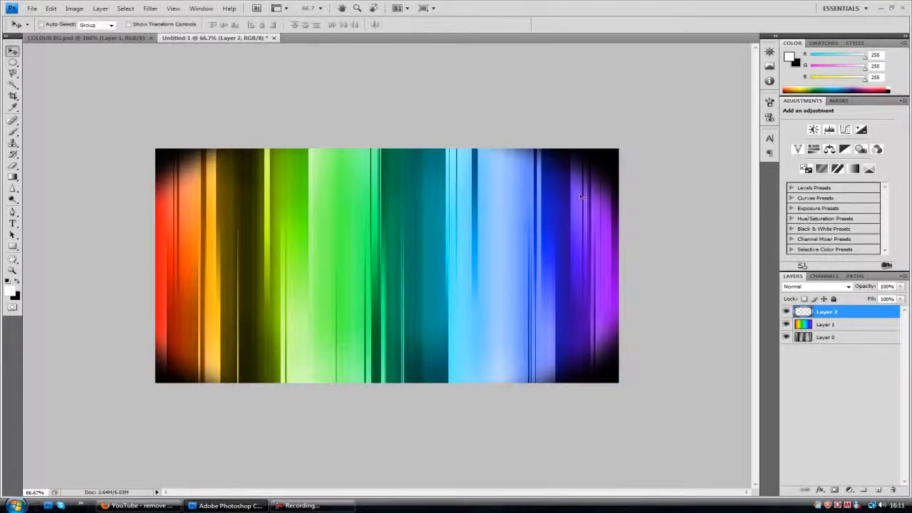
- Reduce the black corner layer's opacity to 68% and add another empty layer above it
{"action": "left_click", "coordinate": [900, 286]}
{"action": "left_click_drag", "start_coordinate": [900, 297], "coordinate": [884, 298]}
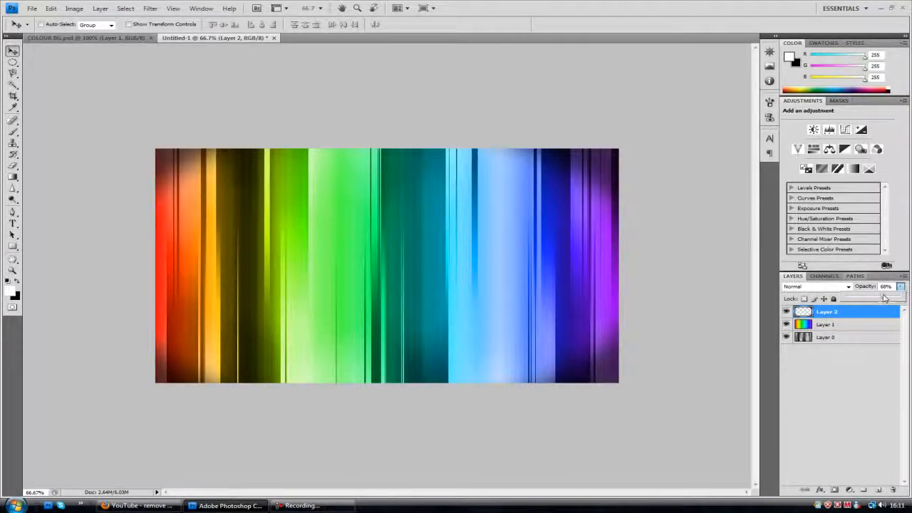
{"action": "left_click", "coordinate": [879, 489]}
{"action": "left_click", "coordinate": [879, 490]}
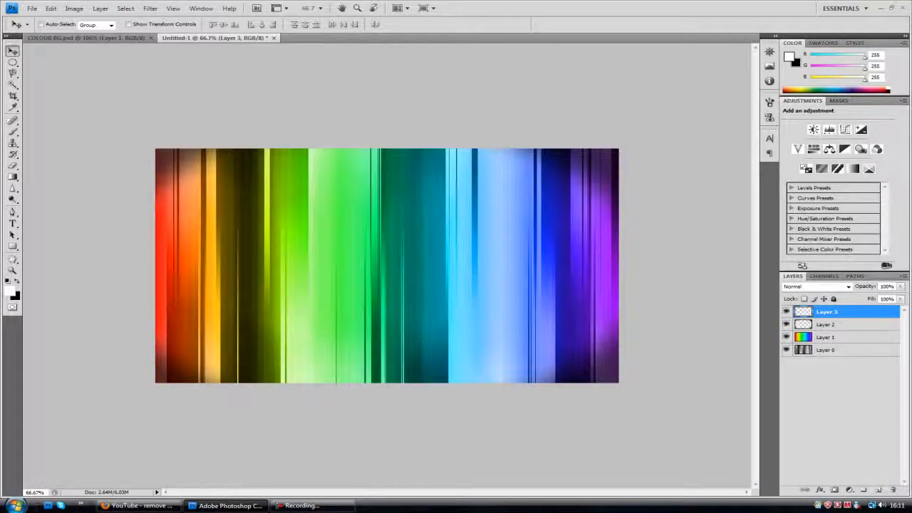
- Add a Curves adjustment above the rainbow gradient layer, darken it with a point at input 84, output 72, and compare before and after
{"action": "left_click", "coordinate": [12, 269]}
{"action": "right_click", "coordinate": [265, 230]}
{"action": "left_click", "coordinate": [277, 235]}
{"action": "right_click", "coordinate": [278, 236]}
{"action": "left_click", "coordinate": [894, 347]}
{"action": "left_click", "coordinate": [867, 340]}
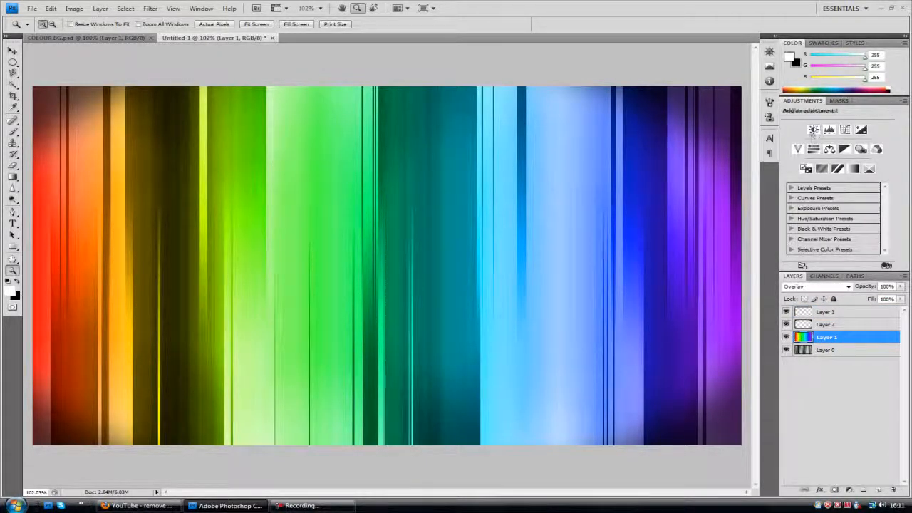
{"action": "left_click", "coordinate": [846, 131]}
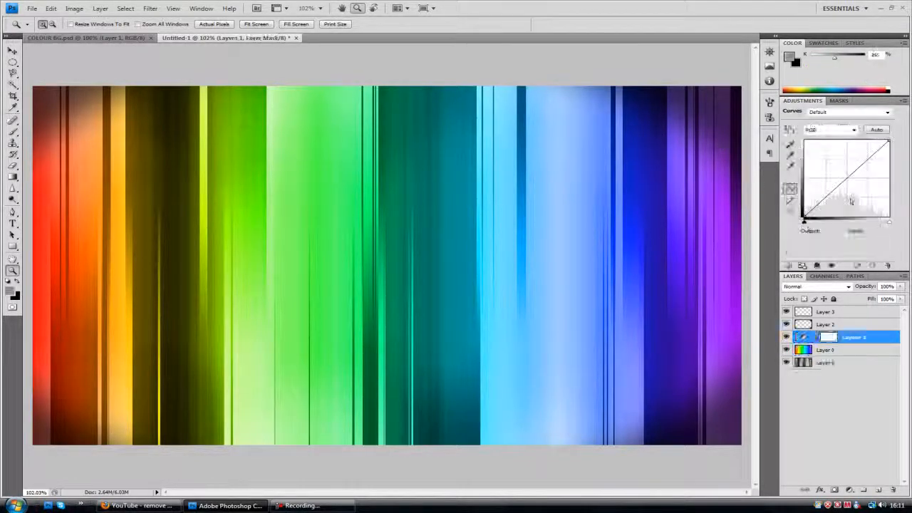
{"action": "left_click", "coordinate": [830, 193]}
{"action": "mouse_move", "coordinate": [830, 193]}
{"action": "left_mouse_down"}
{"action": "mouse_move", "coordinate": [840, 197]}
{"action": "mouse_move", "coordinate": [861, 169]}
{"action": "mouse_move", "coordinate": [832, 192]}
{"action": "mouse_move", "coordinate": [838, 204]}
{"action": "mouse_move", "coordinate": [833, 194]}
{"action": "left_mouse_up"}
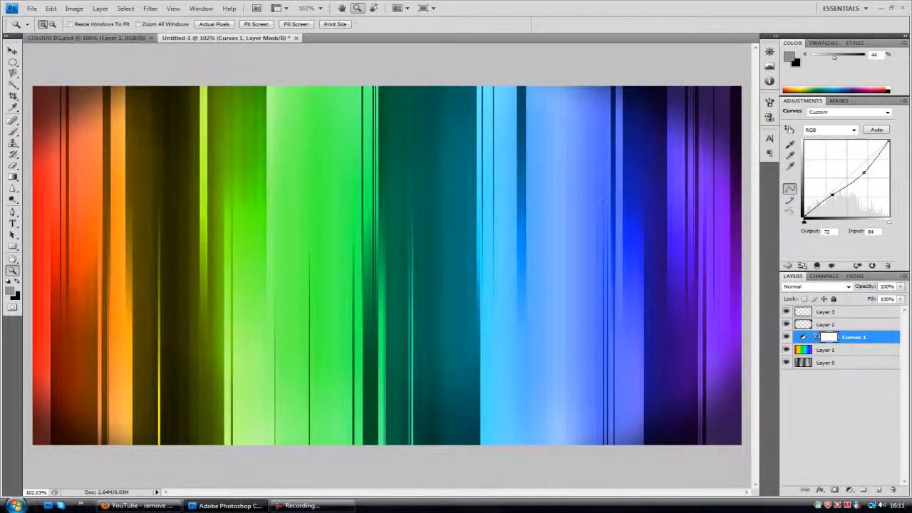
{"action": "left_click", "coordinate": [787, 337]}
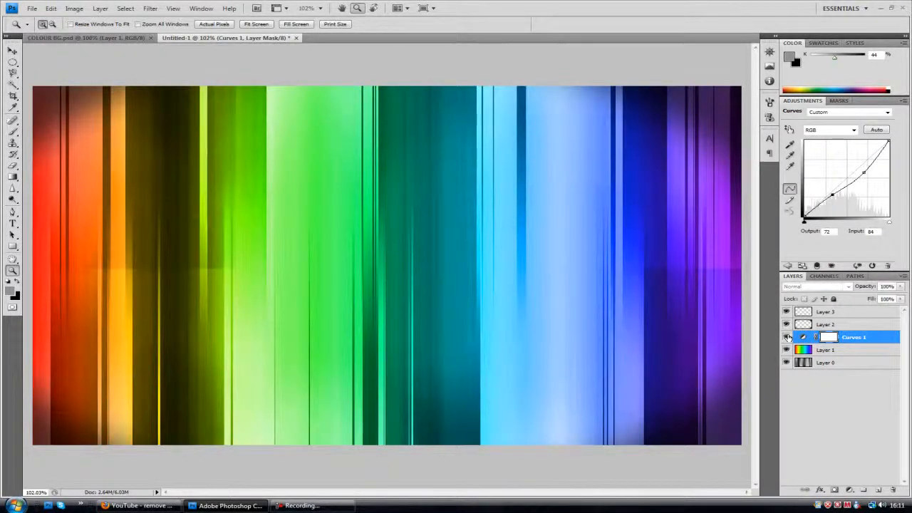
{"action": "left_click", "coordinate": [787, 337]}
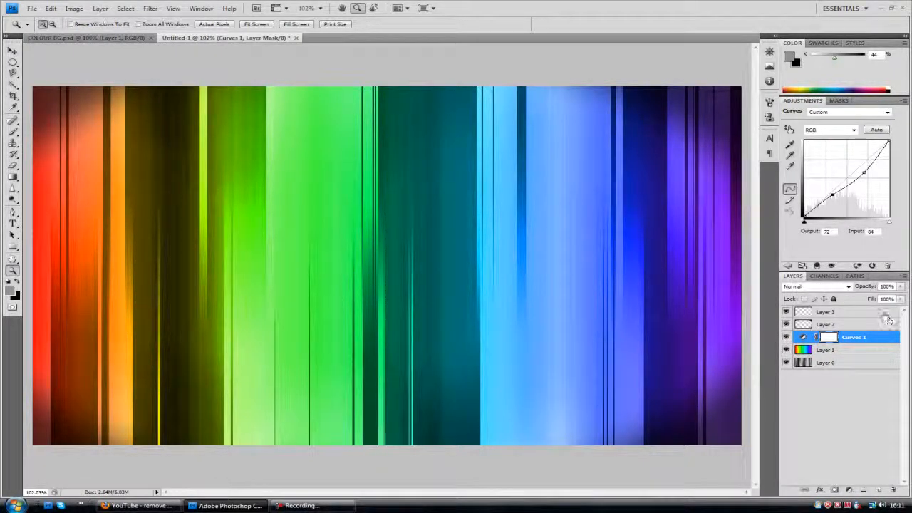
- Add the person's first name as Brush Script Std text on the empty top layer, over the canvas's left part
{"action": "left_click", "coordinate": [886, 314]}
{"action": "left_click", "coordinate": [12, 223]}
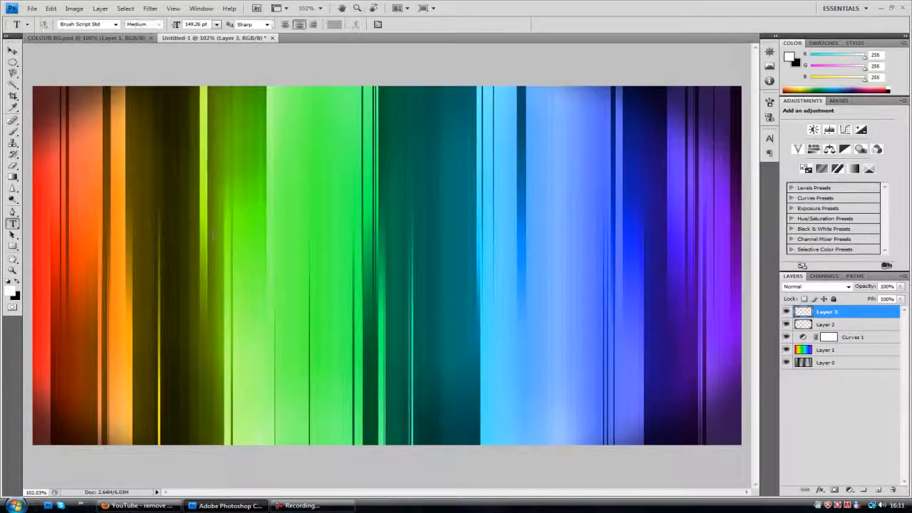
{"action": "left_click", "coordinate": [174, 264]}
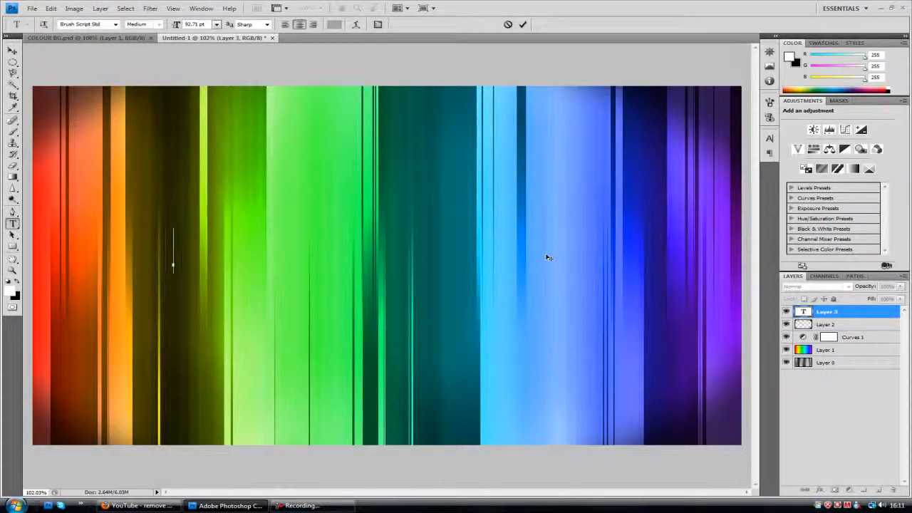
{"action": "type", "text": "Conor"}
- Enlarge the name text with Free Transform to about 165 pt and place it in the lower middle of the canvas
{"action": "key", "text": "ctrl+a"}
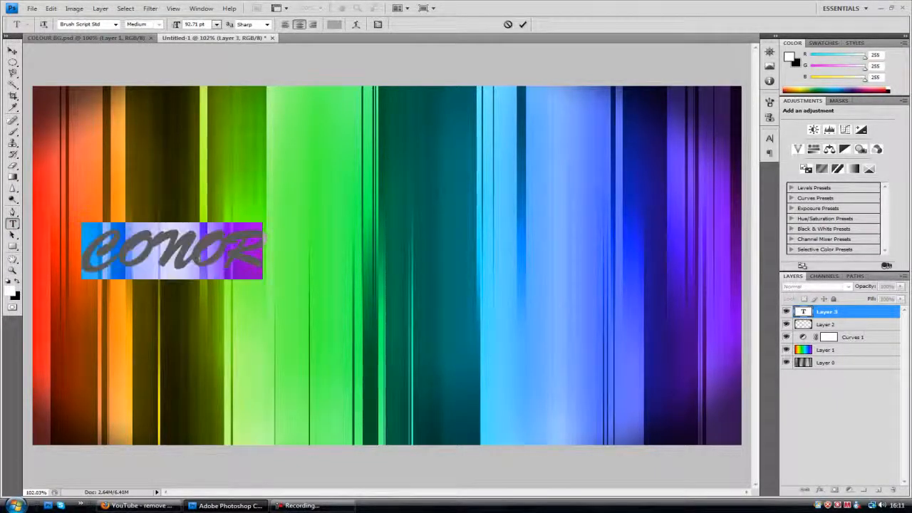
{"action": "left_click", "coordinate": [50, 7]}
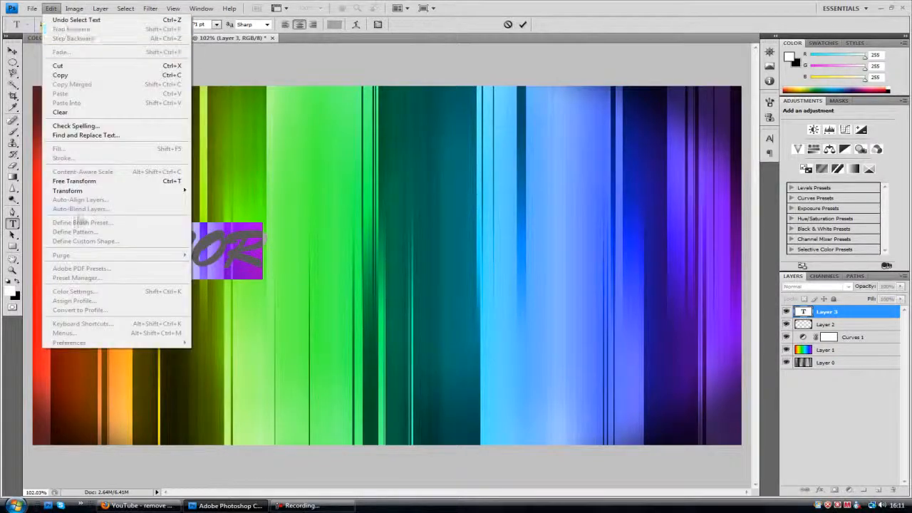
{"action": "left_click", "coordinate": [80, 184]}
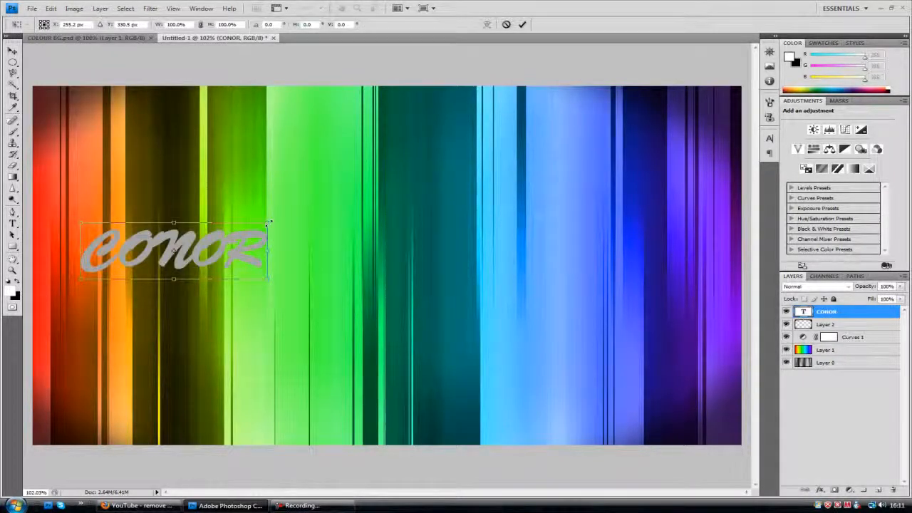
{"action": "left_click_drag", "start_coordinate": [268, 224], "coordinate": [502, 286]}
{"action": "left_click", "coordinate": [521, 25]}
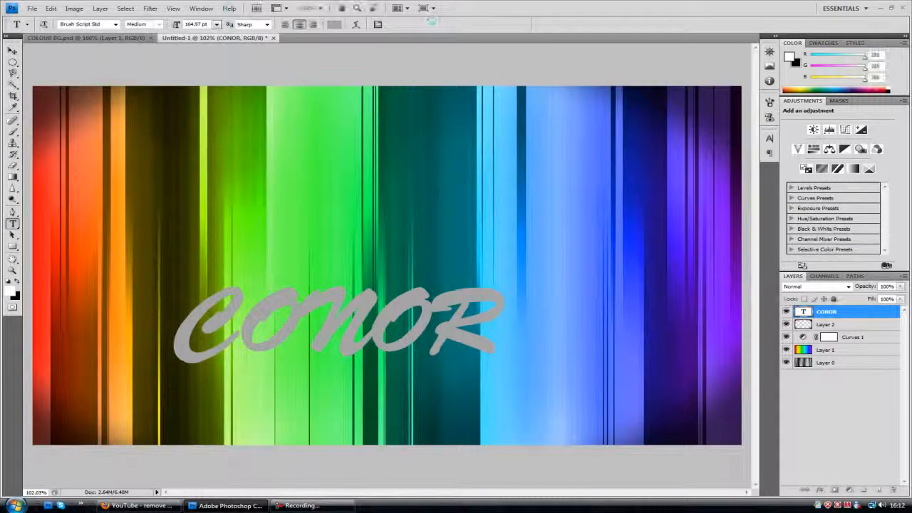
- Set the text layer's blend mode to Overlay and move the text towards the lower right of the canvas
{"action": "left_click", "coordinate": [12, 270]}
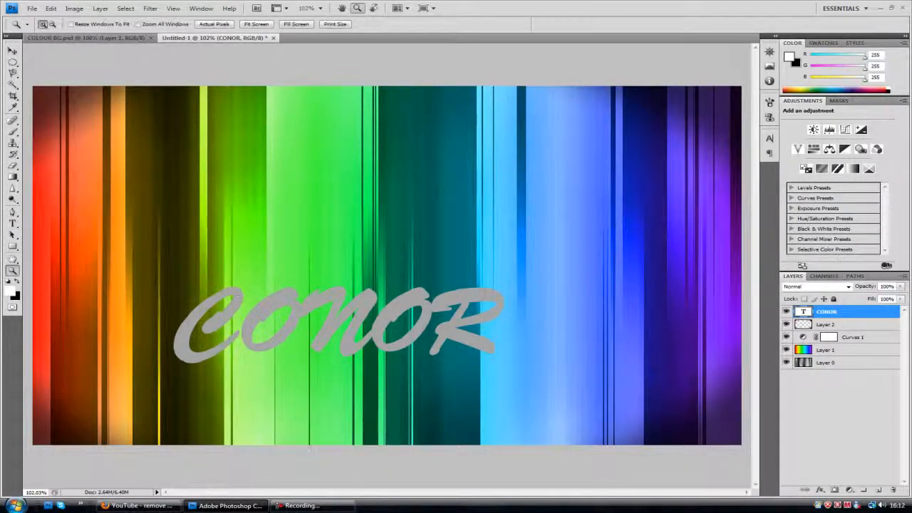
{"action": "right_click", "coordinate": [230, 314]}
{"action": "left_click", "coordinate": [264, 330]}
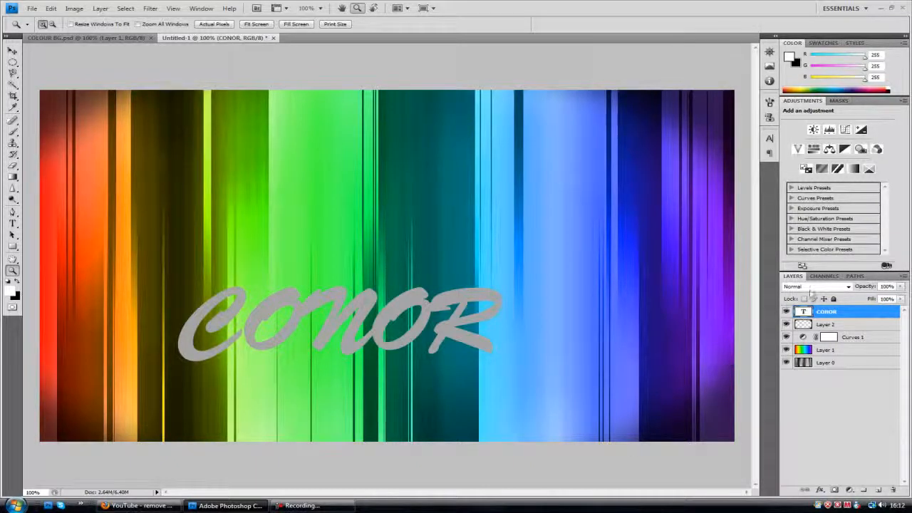
{"action": "left_click", "coordinate": [813, 287]}
{"action": "left_click", "coordinate": [809, 169]}
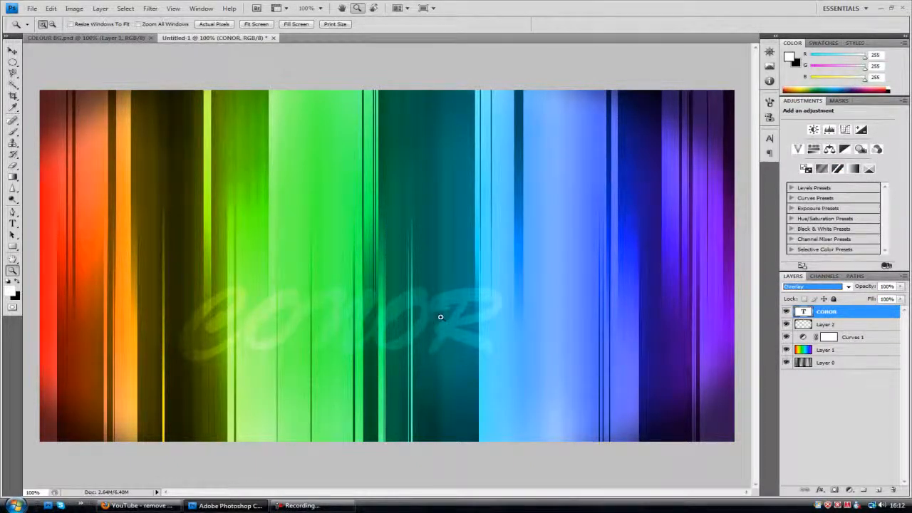
{"action": "left_click", "coordinate": [12, 51]}
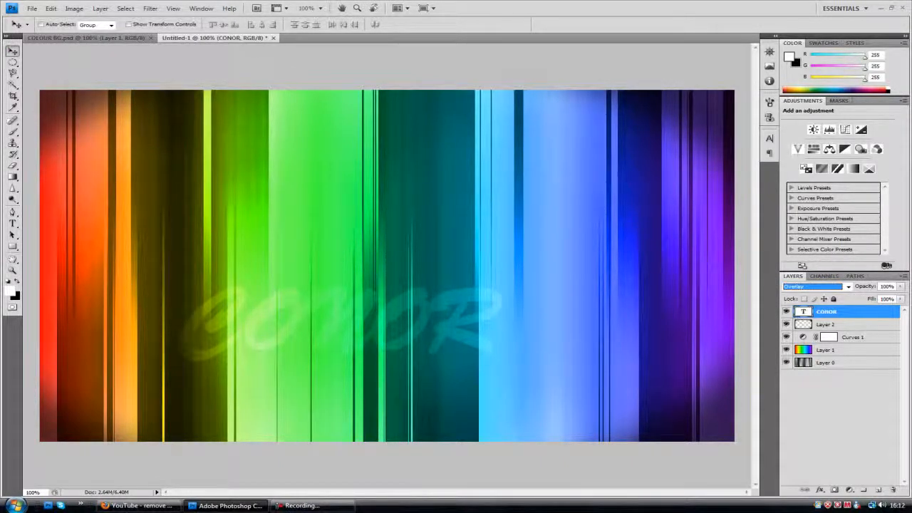
{"action": "left_click_drag", "start_coordinate": [463, 349], "coordinate": [568, 368]}
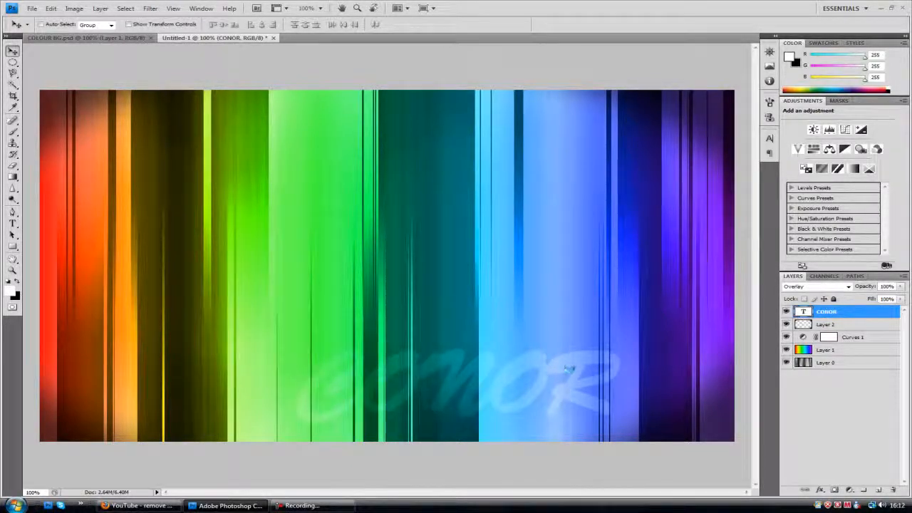
- Add a Drop Shadow and an Inner Shadow to the name text layer with their default settings
{"action": "right_click", "coordinate": [853, 316]}
{"action": "left_click", "coordinate": [800, 38]}
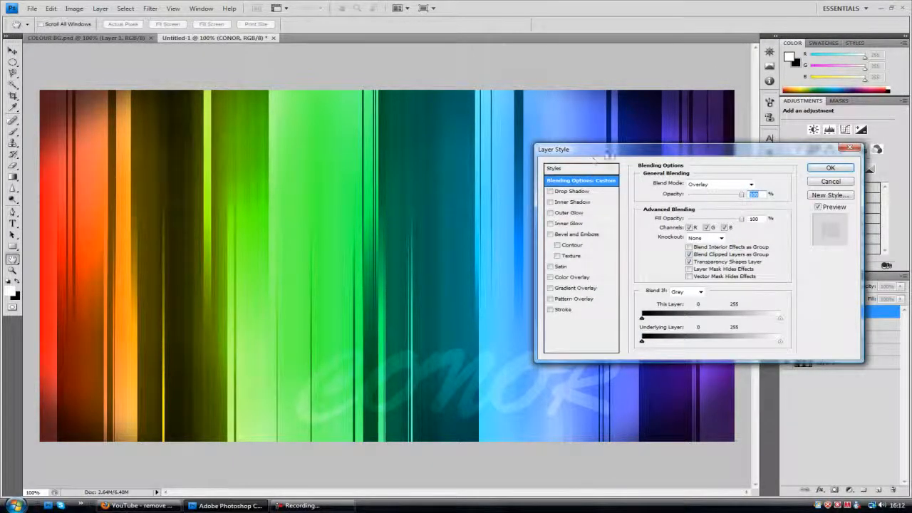
{"action": "left_click_drag", "start_coordinate": [648, 151], "coordinate": [760, 74]}
{"action": "left_click", "coordinate": [663, 115]}
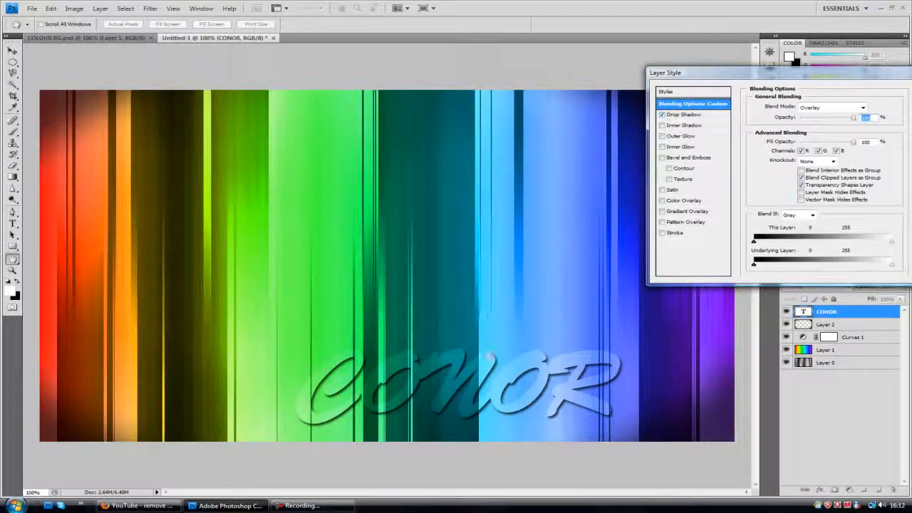
{"action": "left_click", "coordinate": [663, 126]}
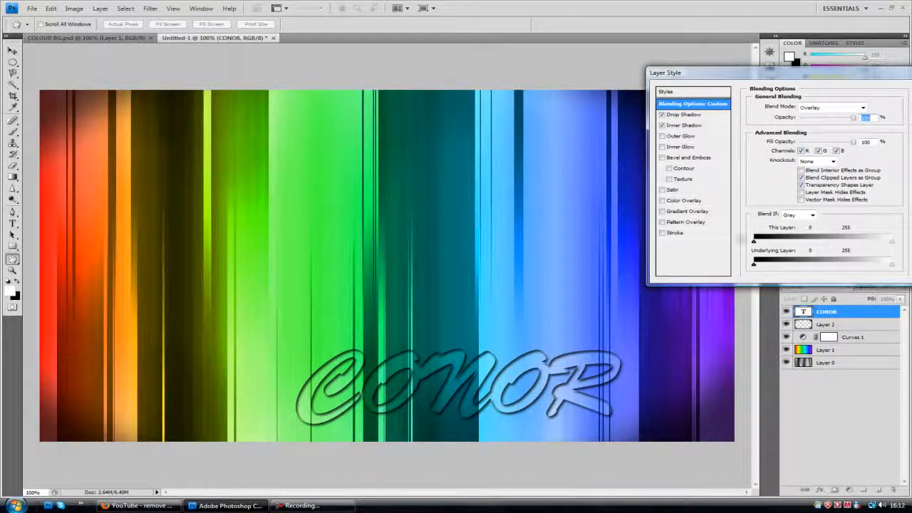
{"action": "left_click_drag", "start_coordinate": [791, 73], "coordinate": [624, 67]}
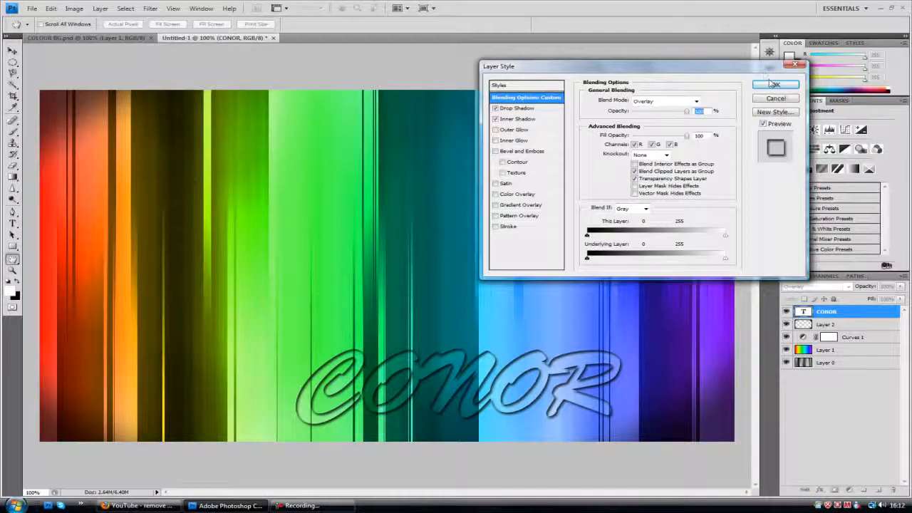
{"action": "left_click", "coordinate": [774, 84]}
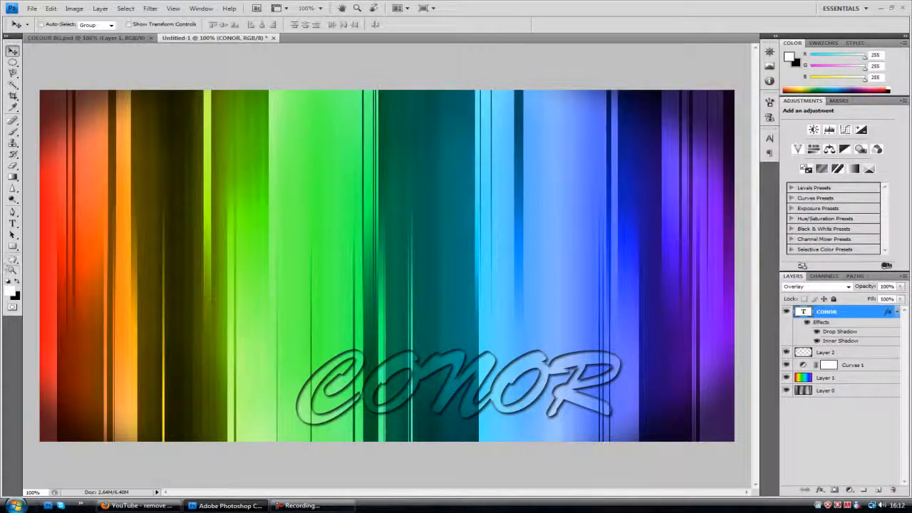
- Inspect the name text's shadow effects on the canvas at different zoom levels, finishing at 100%
{"action": "left_click", "coordinate": [13, 270]}
{"action": "right_click", "coordinate": [368, 251]}
{"action": "left_click", "coordinate": [391, 262]}
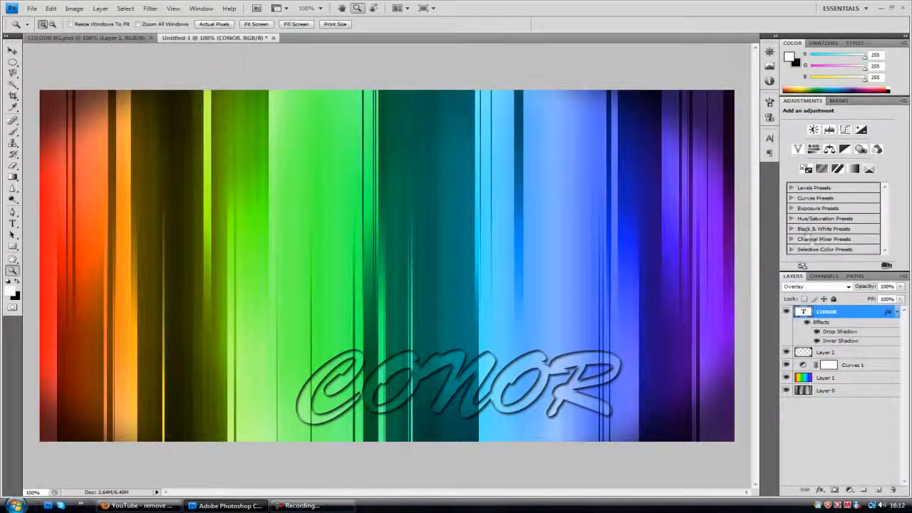
{"action": "right_click", "coordinate": [472, 332]}
{"action": "left_click", "coordinate": [492, 338]}
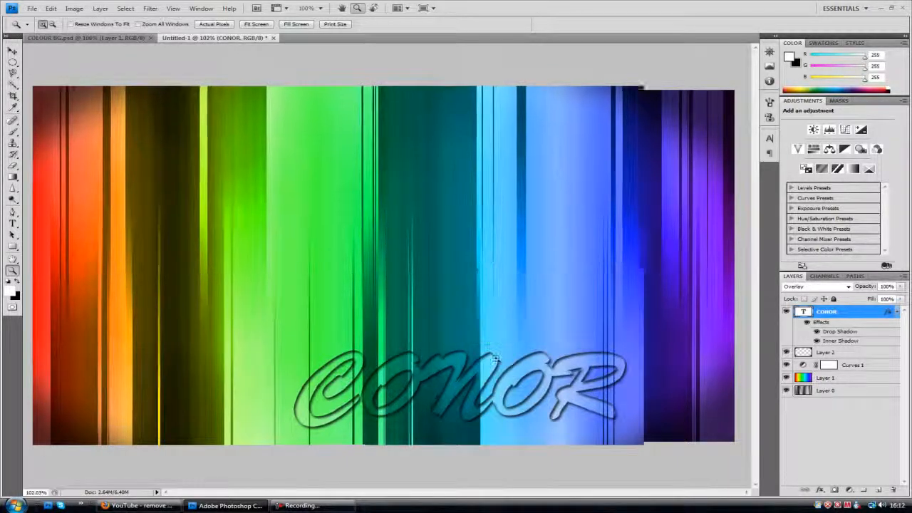
{"action": "right_click", "coordinate": [474, 360]}
{"action": "left_click", "coordinate": [506, 376]}
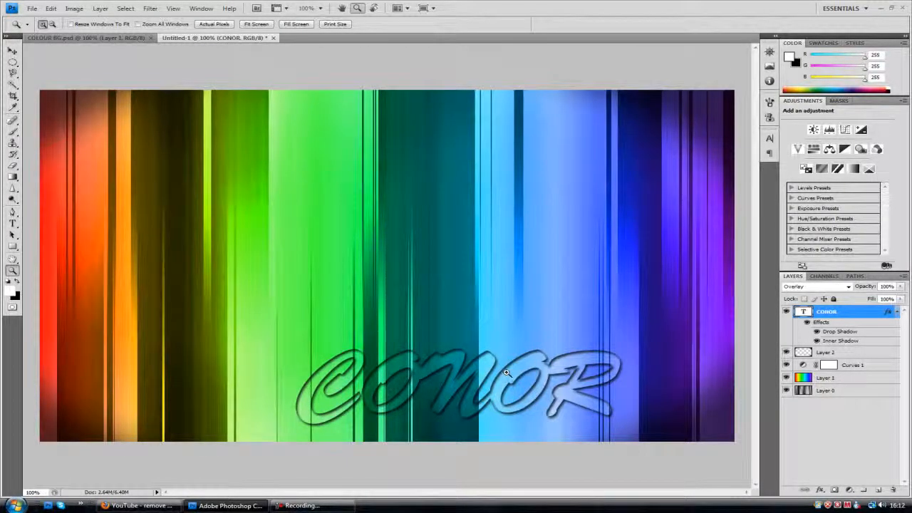
- Lower the opacity of the name text's Drop Shadow and Inner Shadow, and move the text to the canvas's lower left
{"action": "left_click", "coordinate": [897, 313]}
{"action": "double_click", "coordinate": [881, 312]}
{"action": "left_click", "coordinate": [518, 107]}
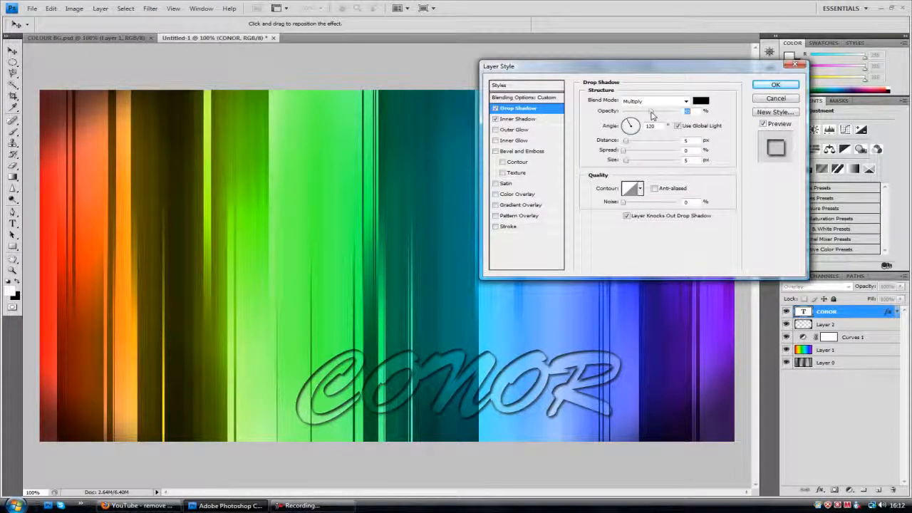
{"action": "left_click", "coordinate": [518, 118]}
{"action": "left_click_drag", "start_coordinate": [663, 112], "coordinate": [659, 112]}
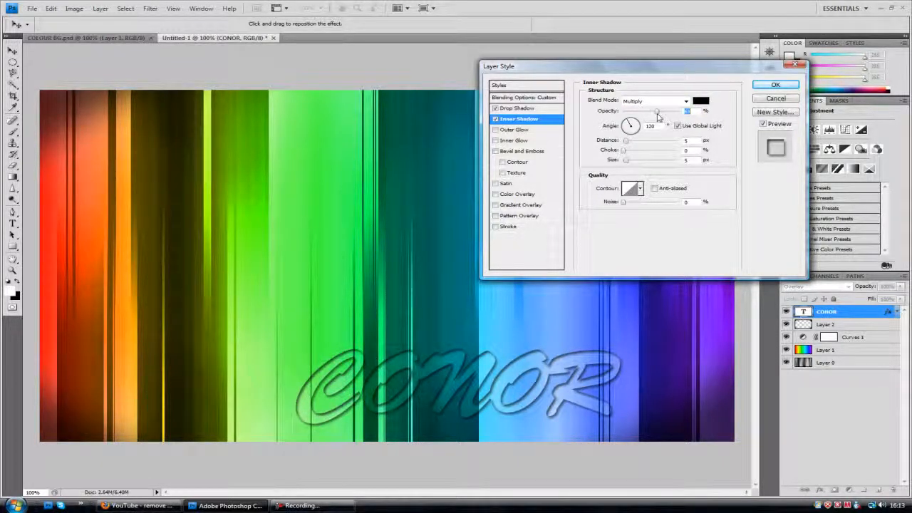
{"action": "left_click", "coordinate": [780, 85]}
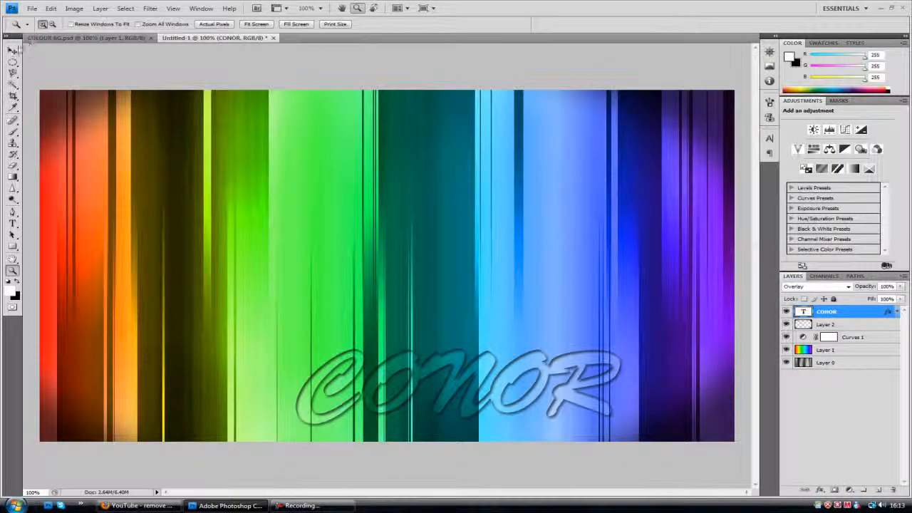
{"action": "left_click_drag", "start_coordinate": [451, 385], "coordinate": [249, 389]}
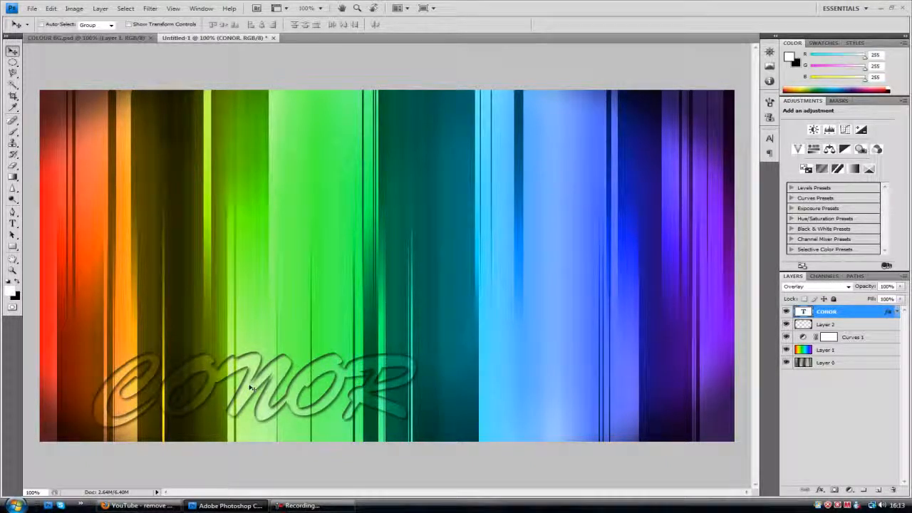